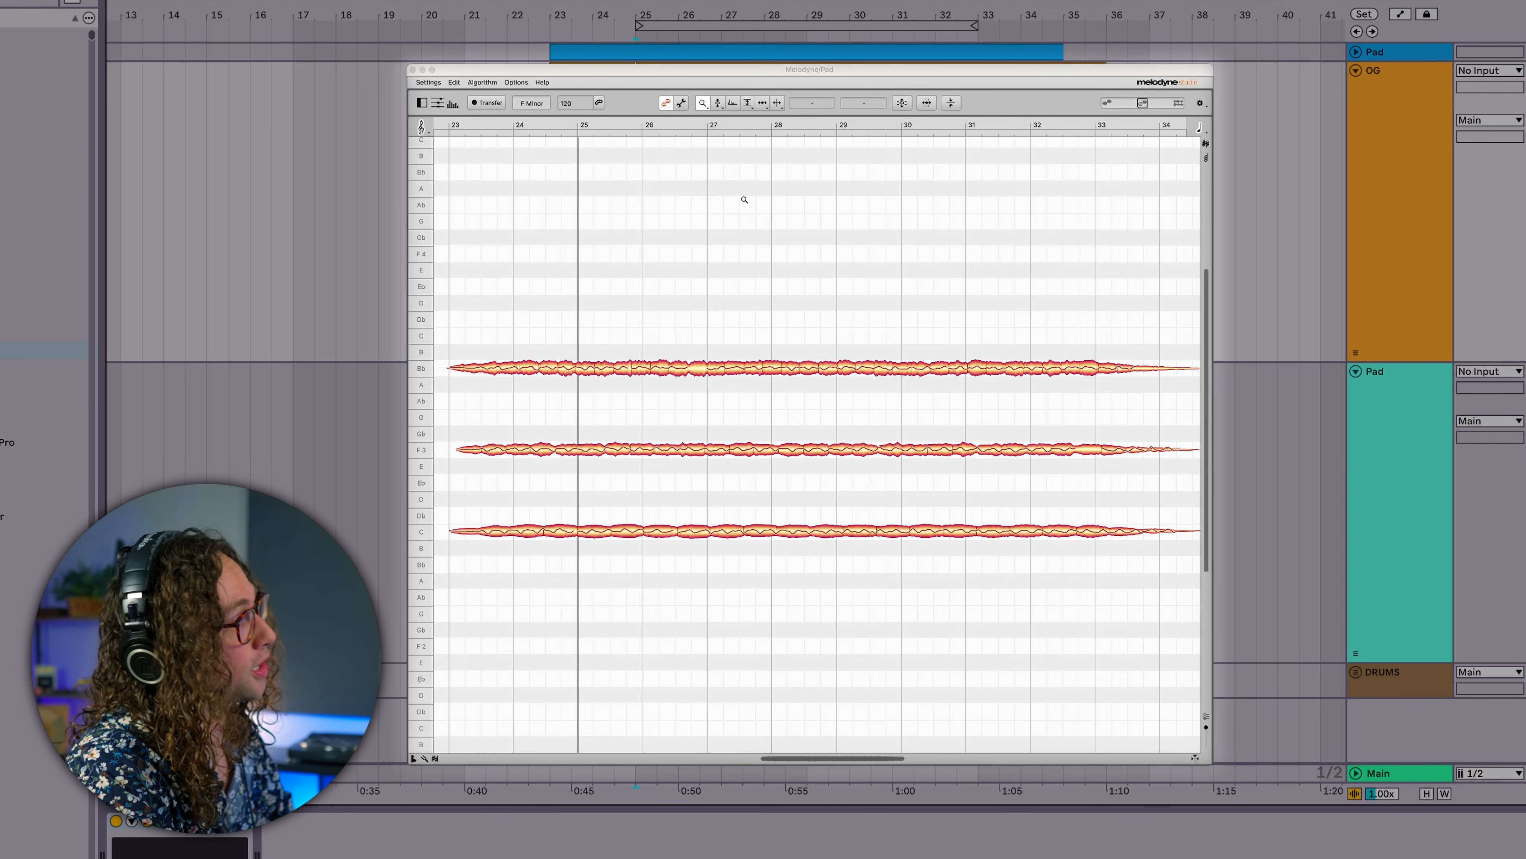
Step: Enter Note Assignment Mode and raise the note-detection threshold to about the middle to reveal more potential notes
key("space")
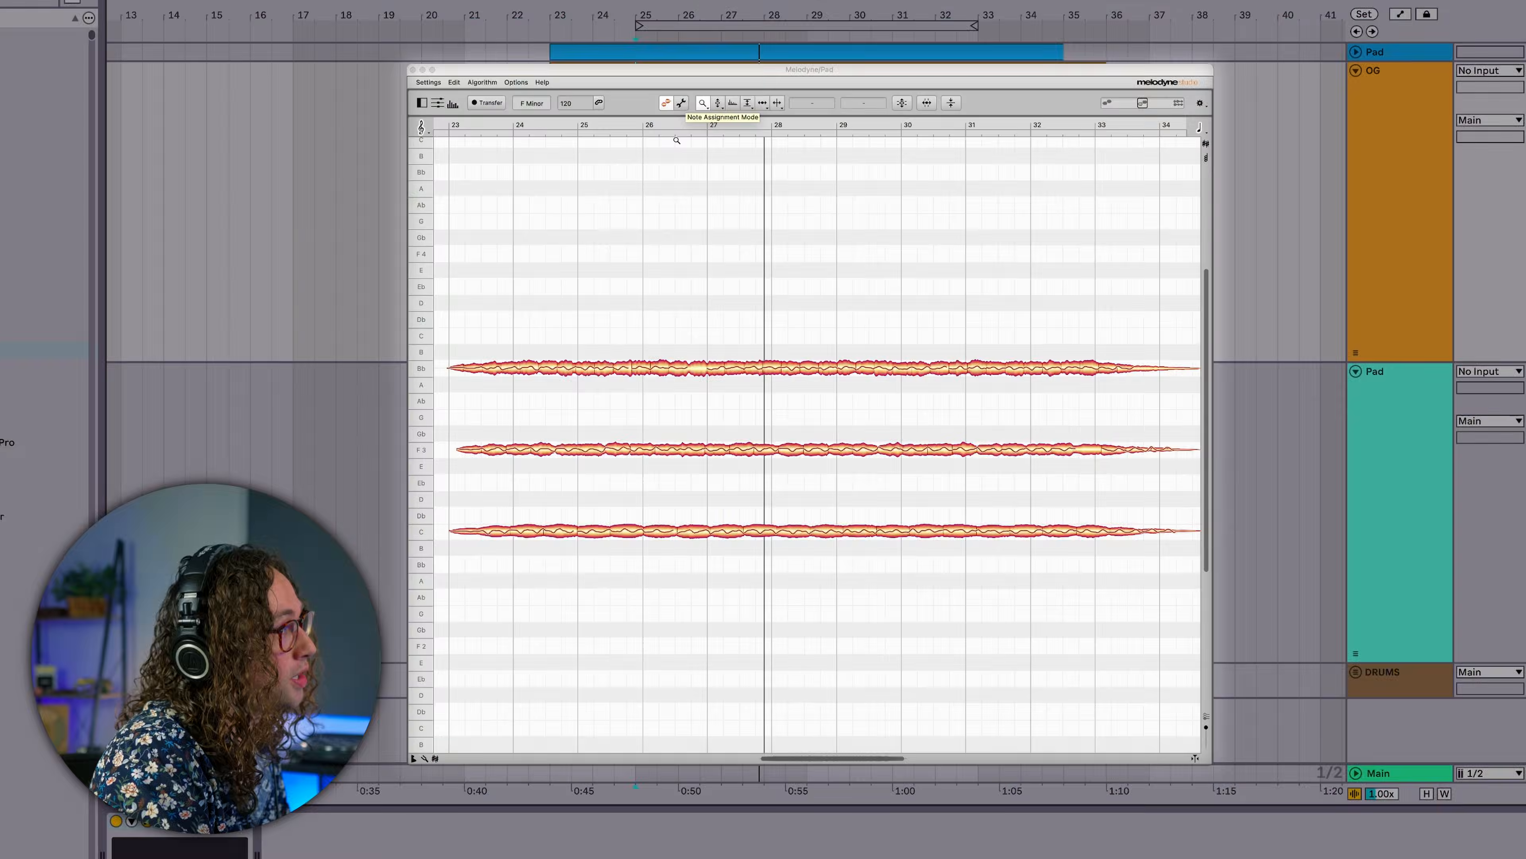
left_click(681, 105)
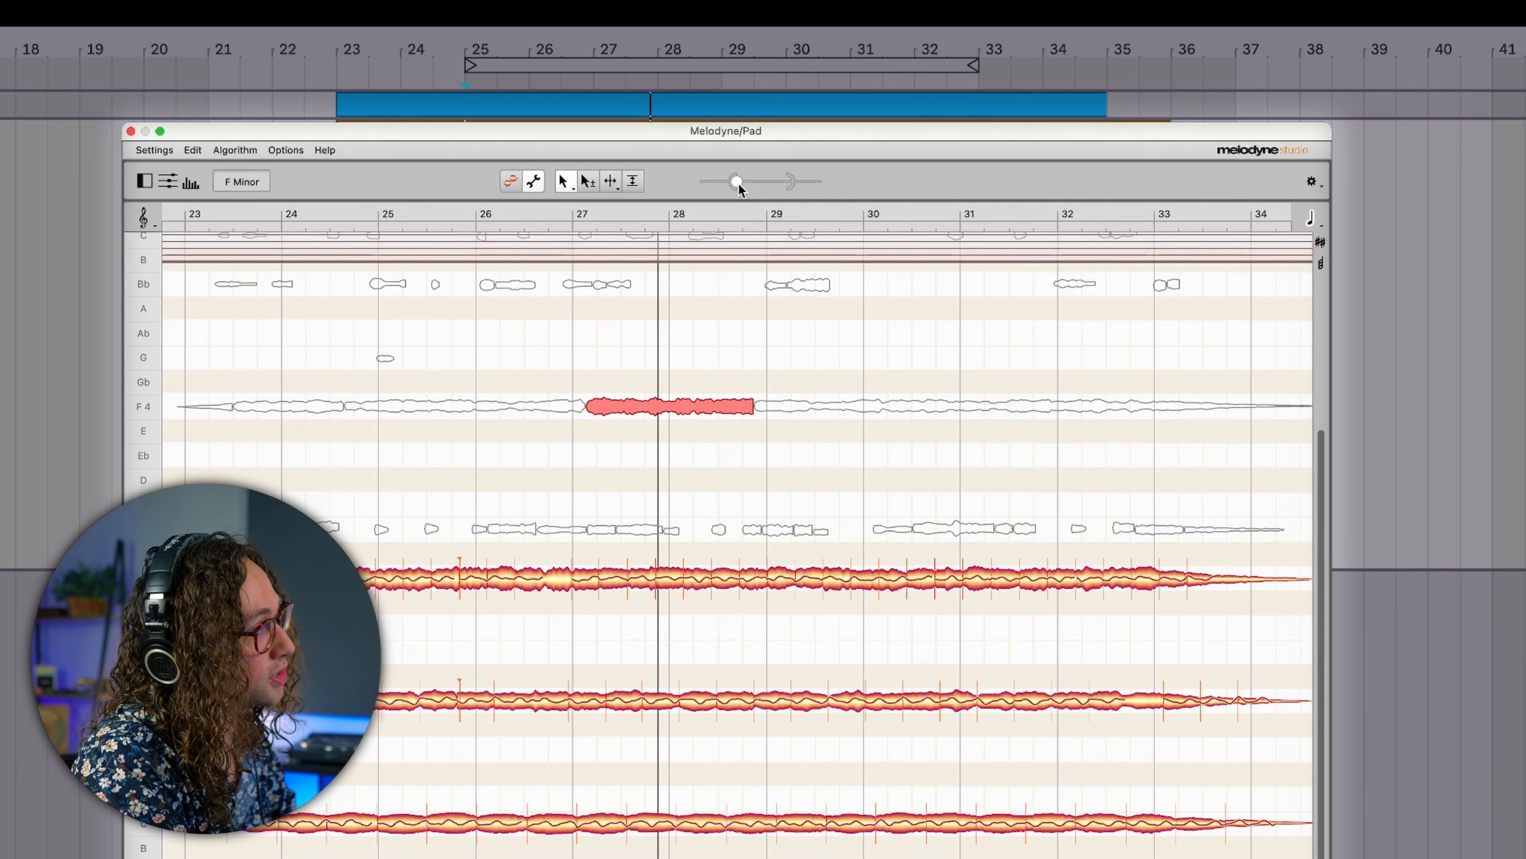
mouse_move(752, 165)
left_mouse_down()
mouse_move(770, 165)
mouse_move(760, 183)
left_mouse_up()
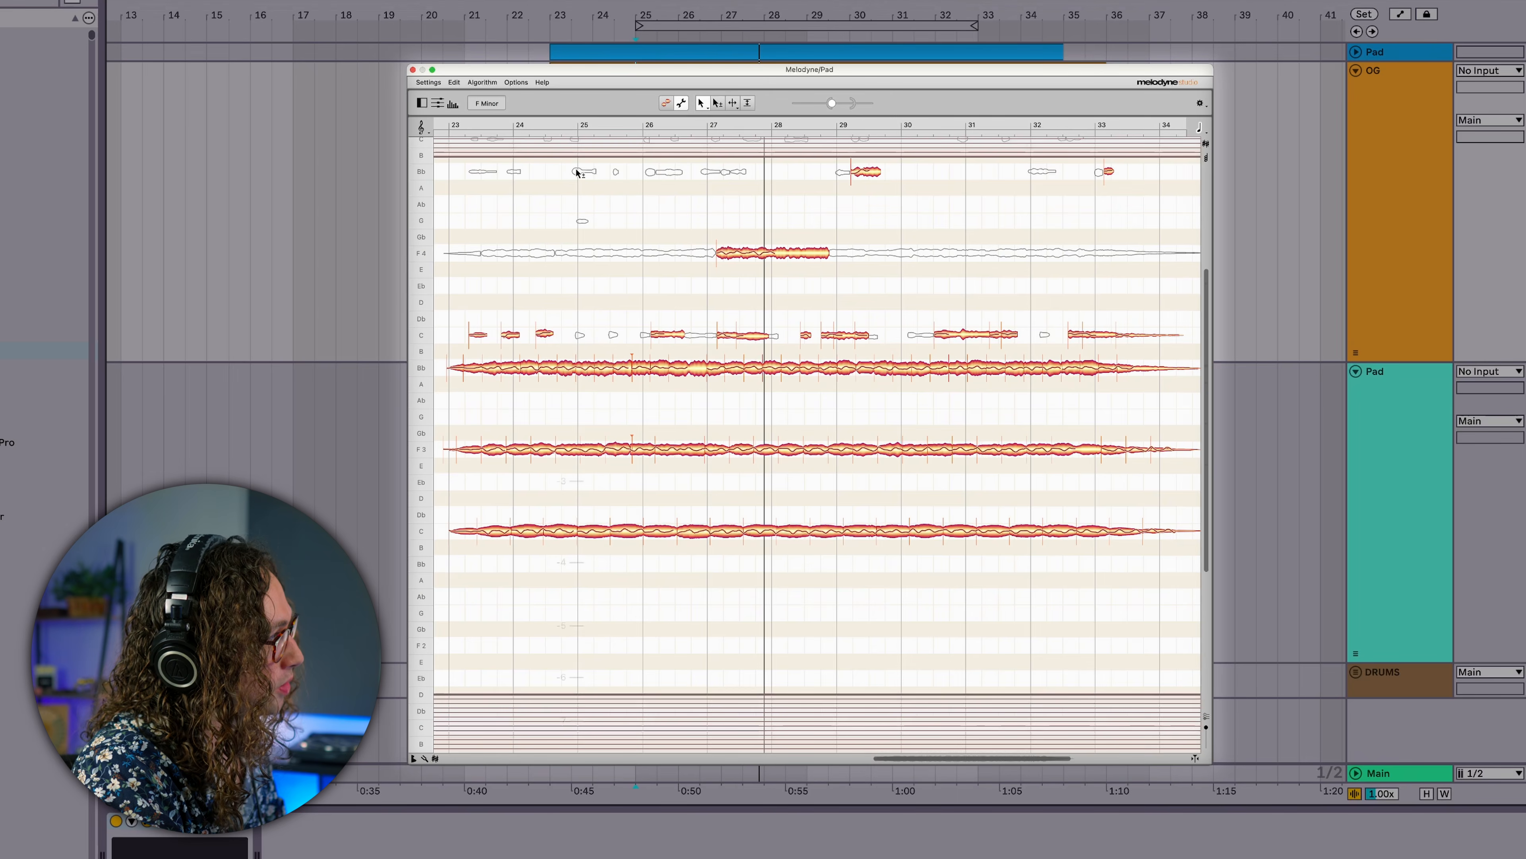
Step: Activate additional overtone notes on Bb4, F4 and in the C5 to F5 range, and return to note editing
left_click(577, 172, "shift")
left_click(677, 174, "shift")
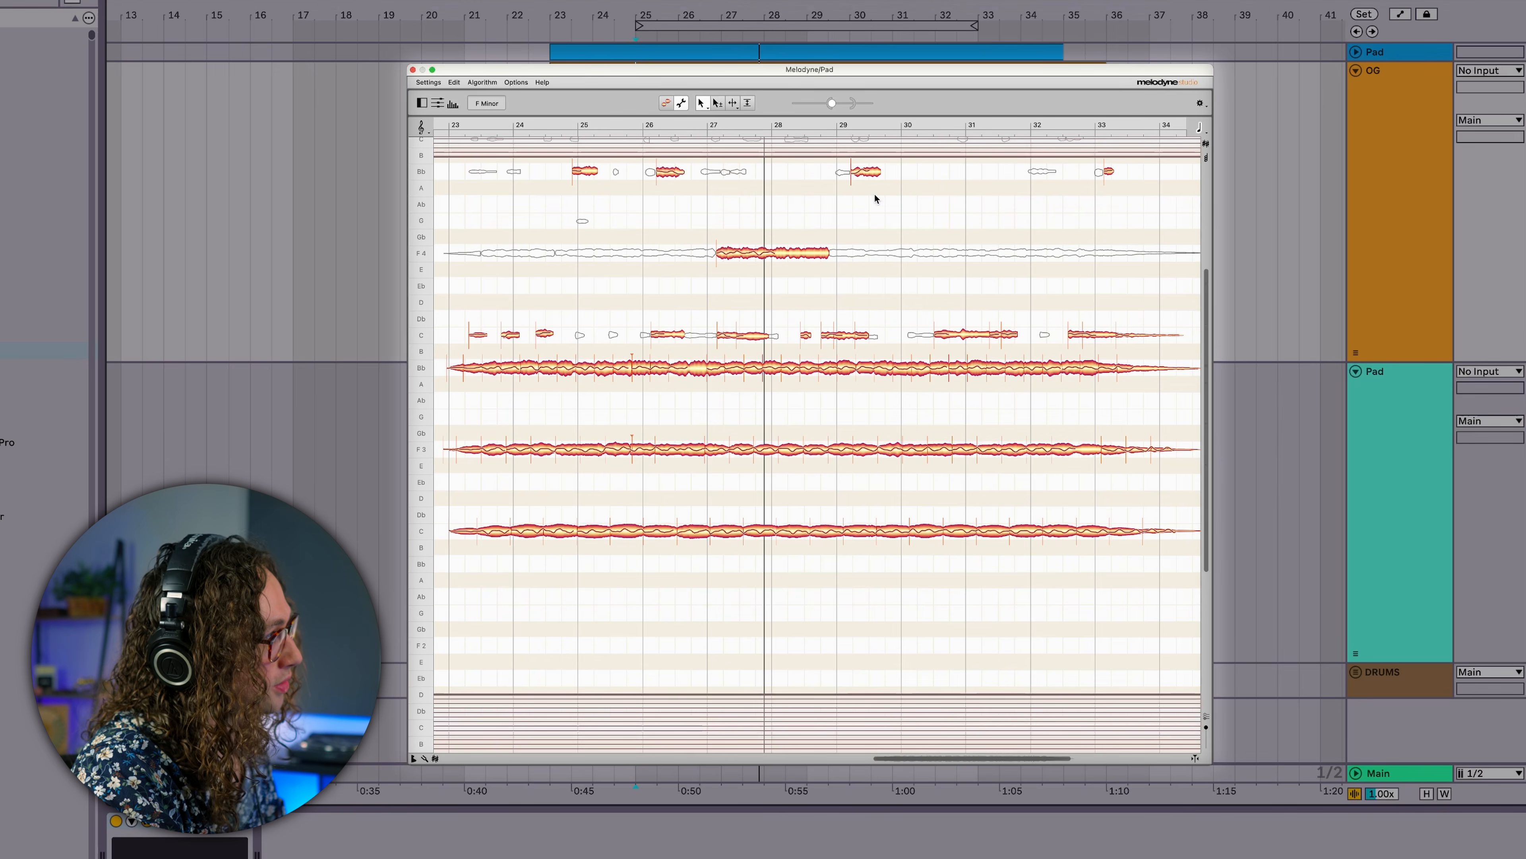
left_click(1039, 172, "shift")
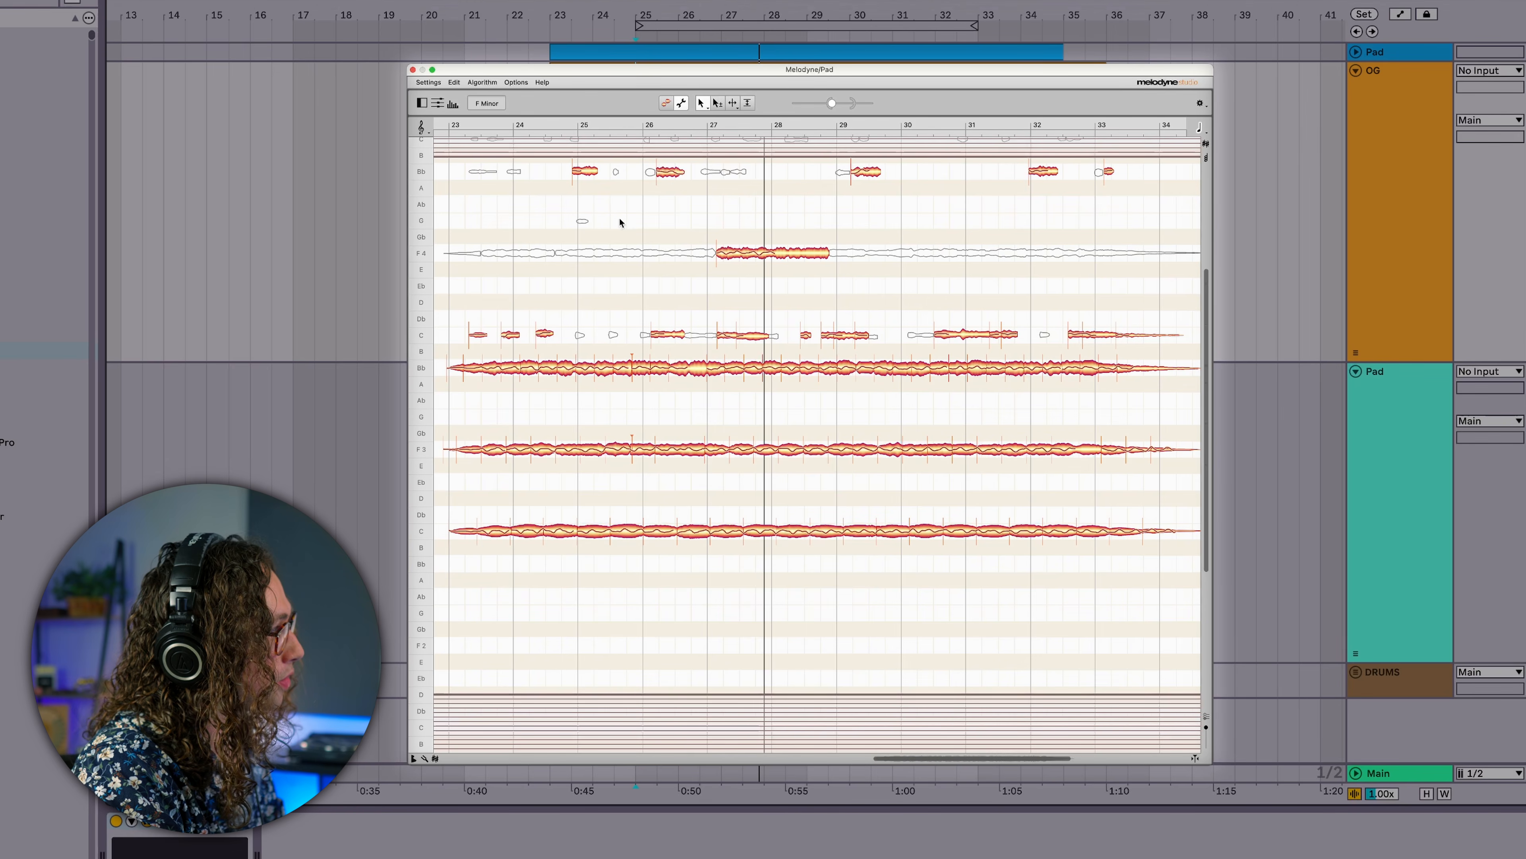
left_click(488, 175, "shift")
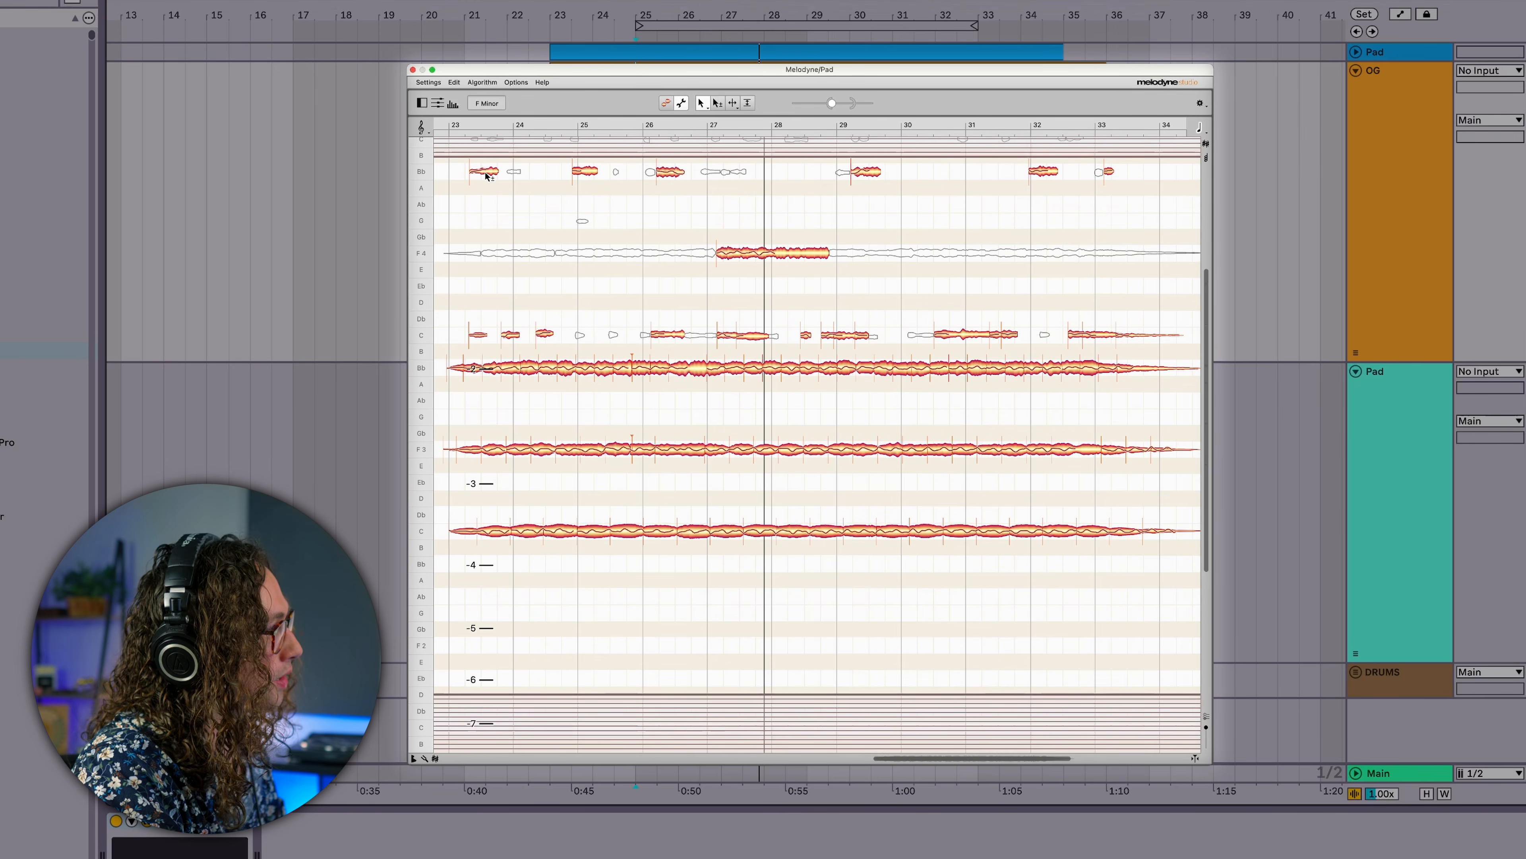
left_click(522, 251, "shift")
scroll(845, 230, "up", 3)
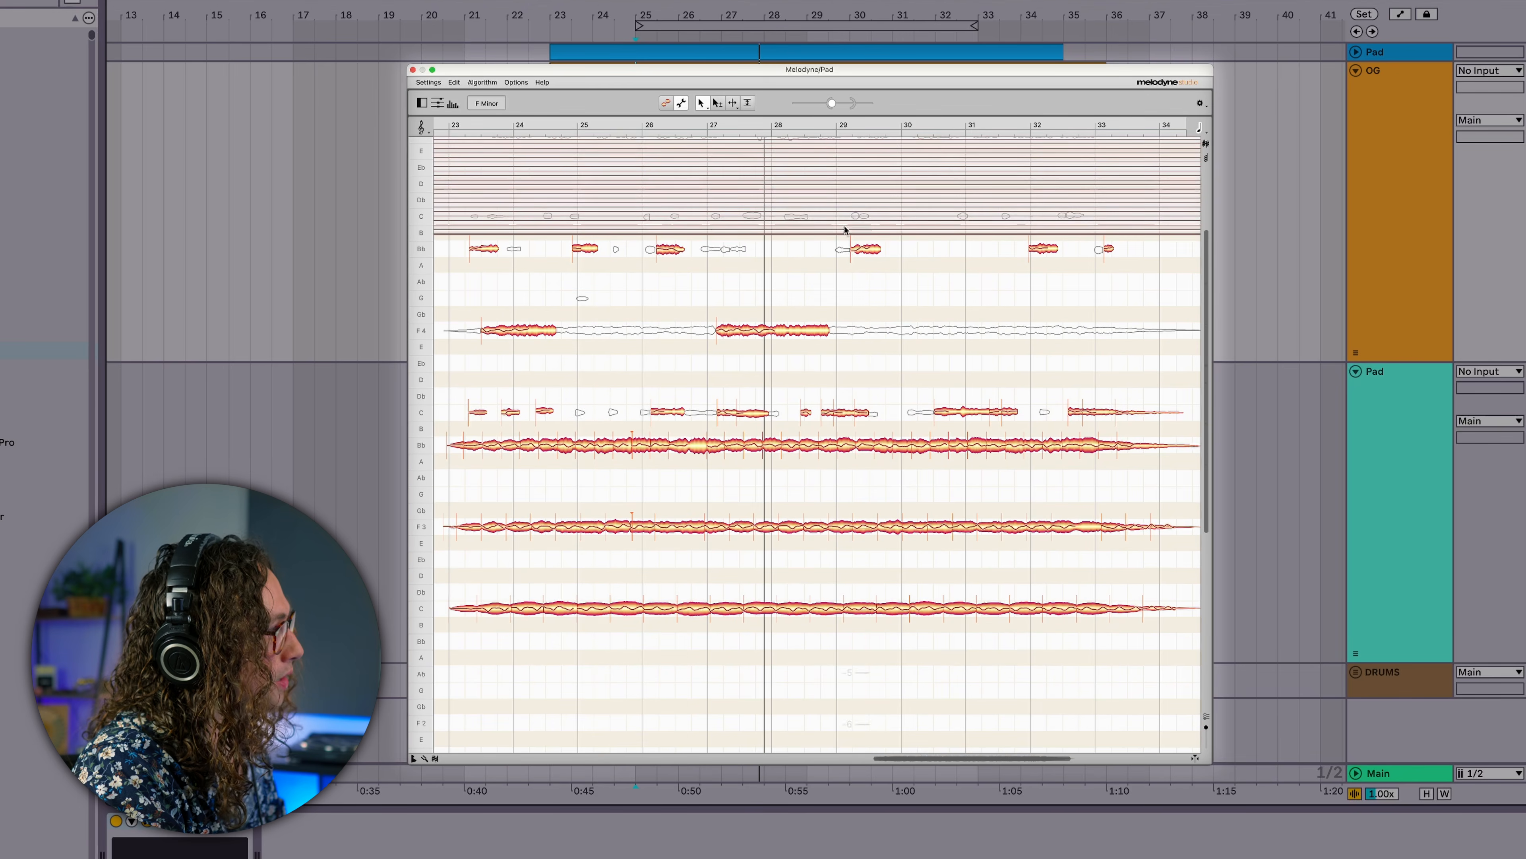
double_click(717, 216)
scroll(746, 239, "up", 1)
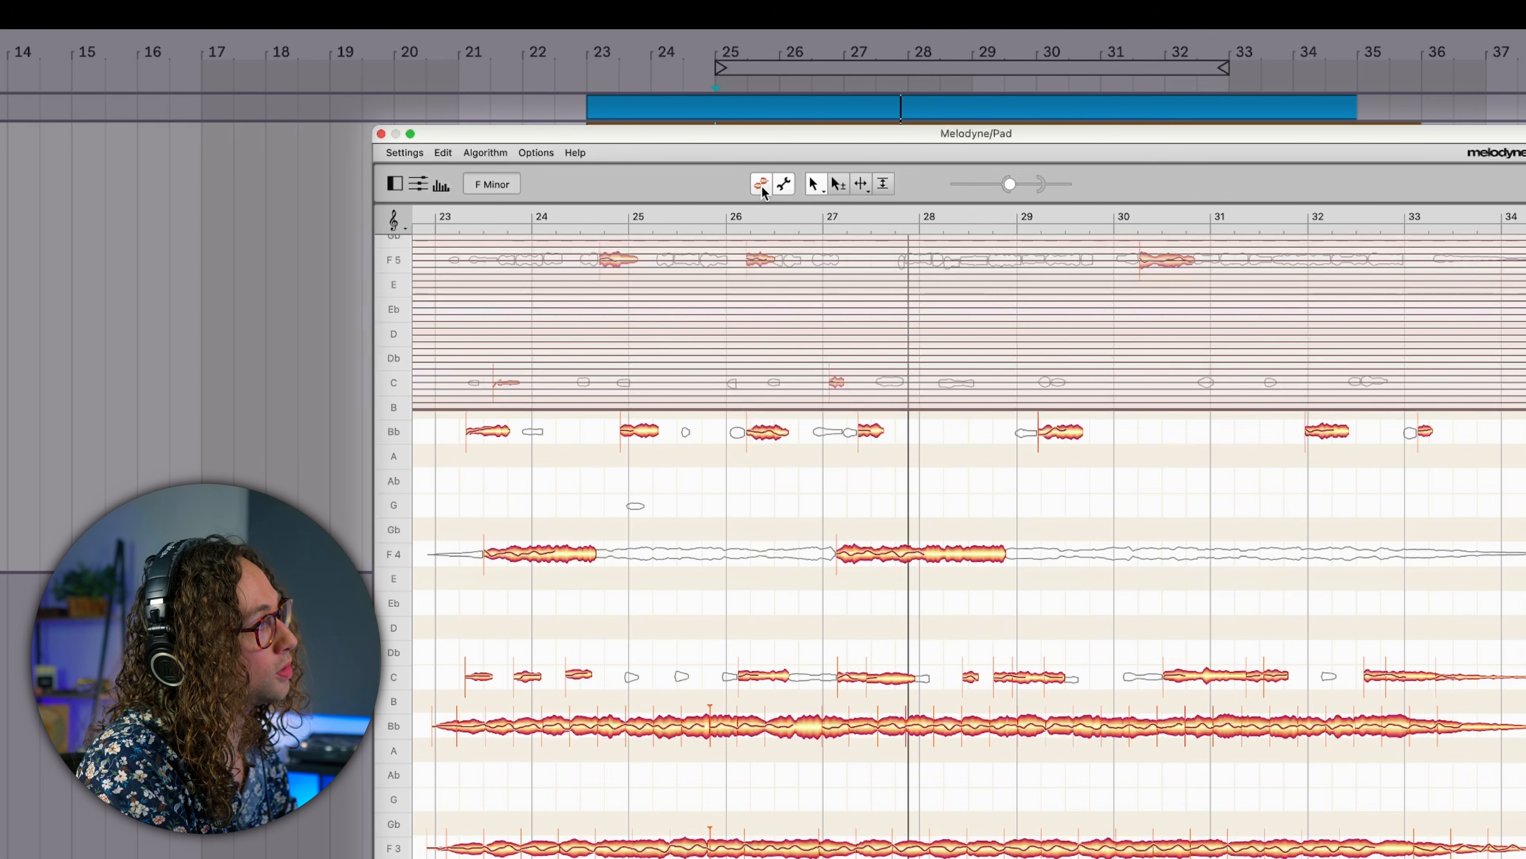
left_click(762, 186)
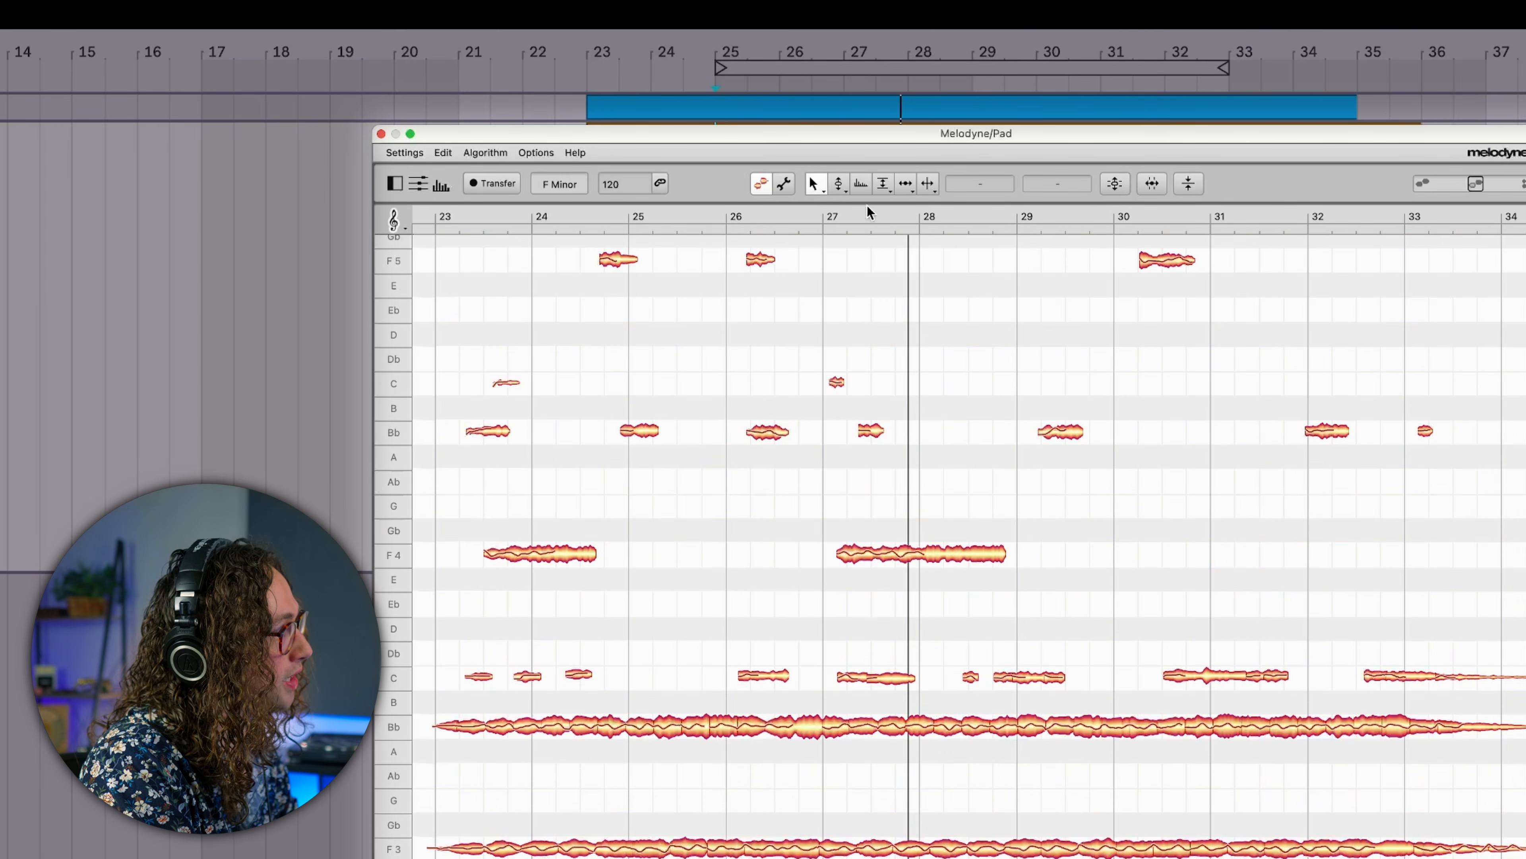
Step: Stretch the two F5 notes starting before bars 25 and 27 and the Bb4 note at bar 26 using the timing tool
left_click(906, 186)
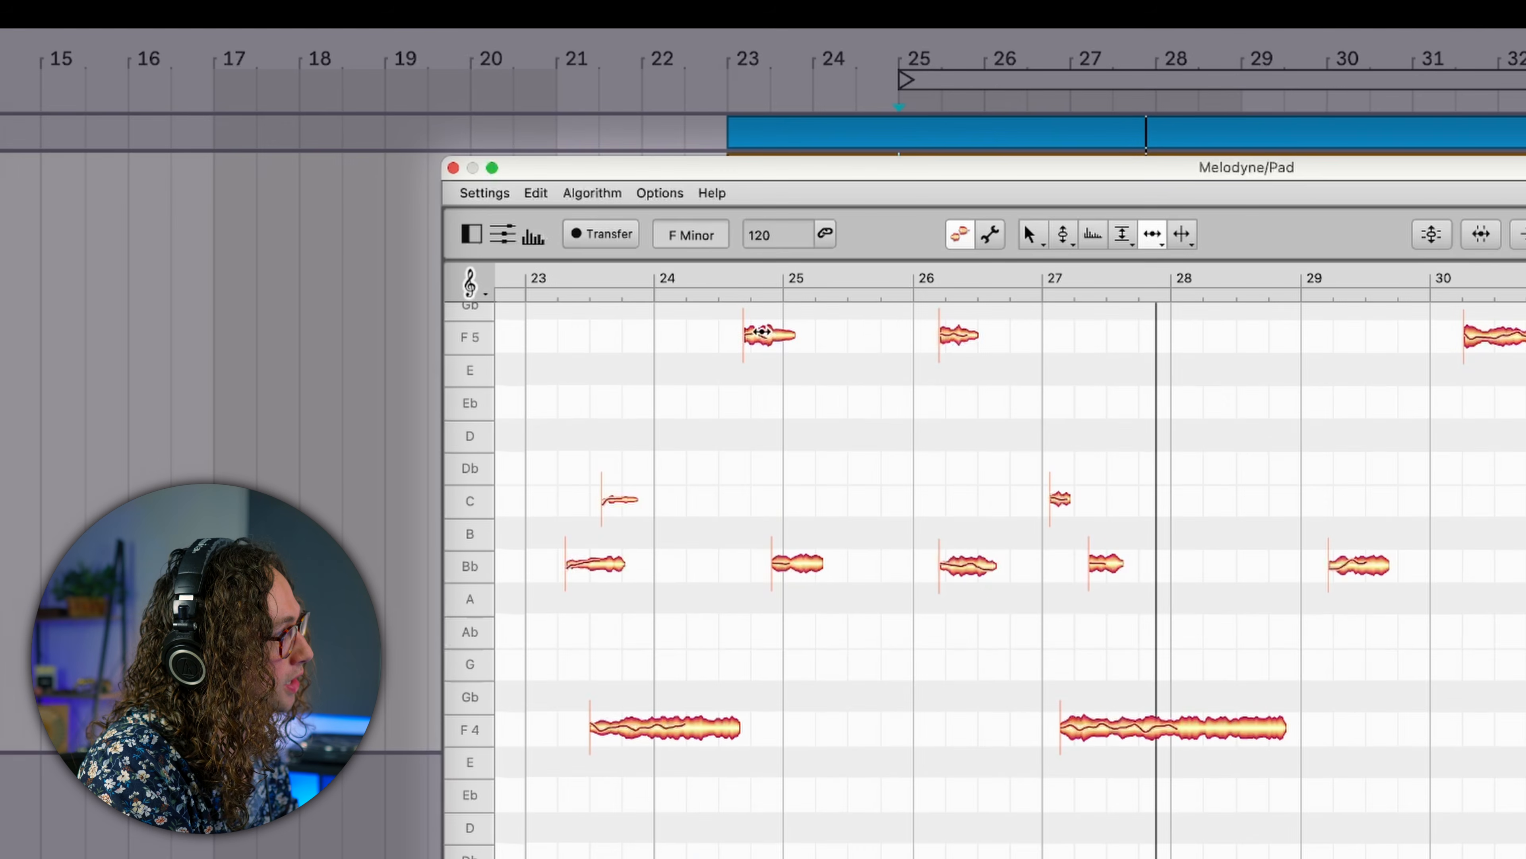
left_click(632, 257)
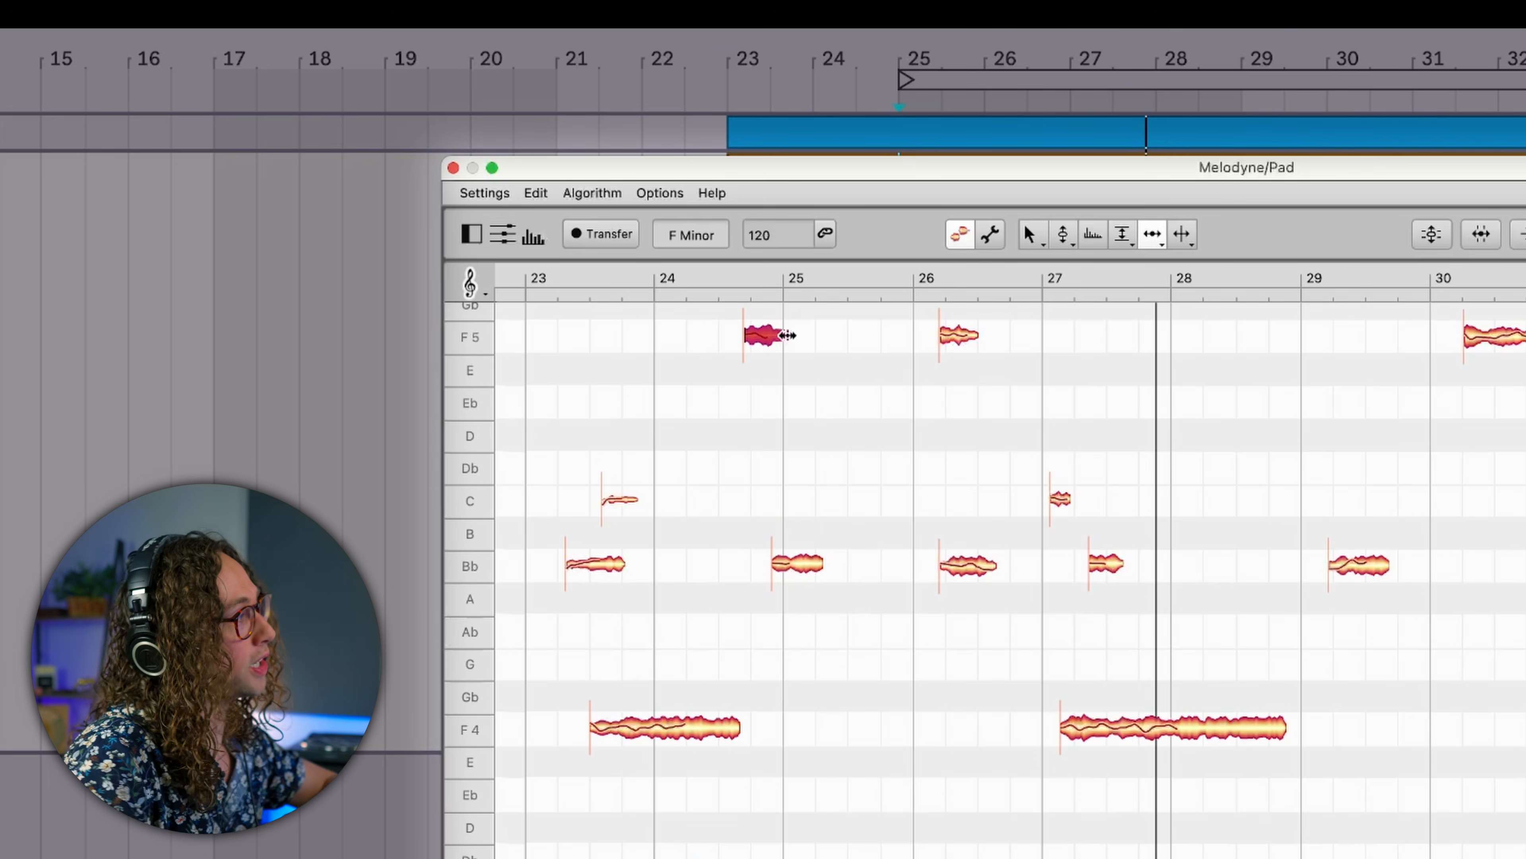
left_click_drag(787, 335, 1173, 336)
left_click_drag(998, 565, 1141, 576)
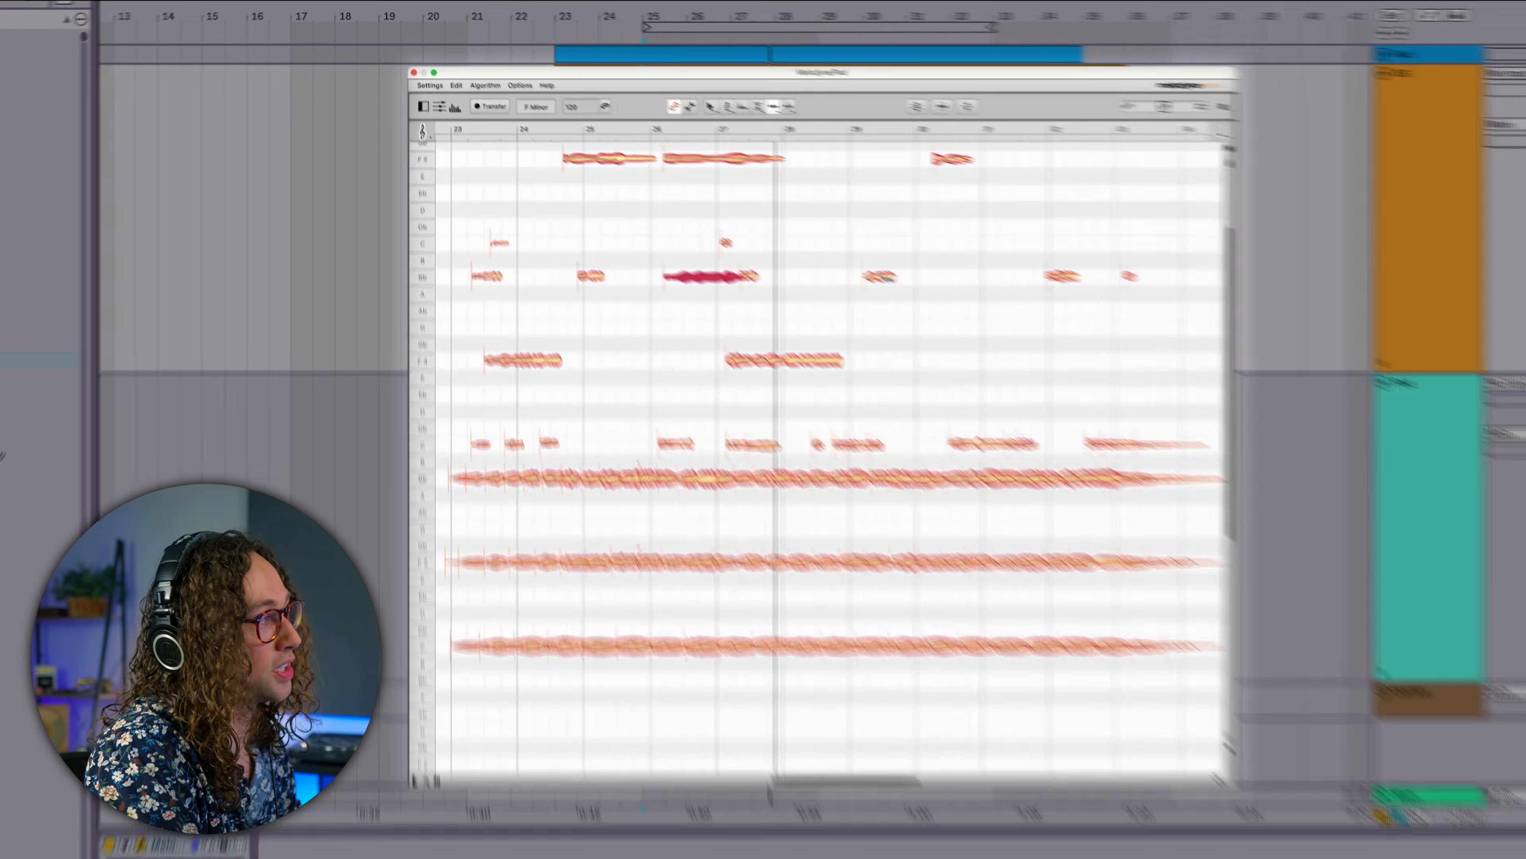
Step: Lengthen the Bb4 note starting at bar 29 to about bar 32 and the F5 note at bar 30 to about bar 33
left_click(1268, 504)
left_click_drag(1278, 504, 1495, 505)
left_click(861, 267)
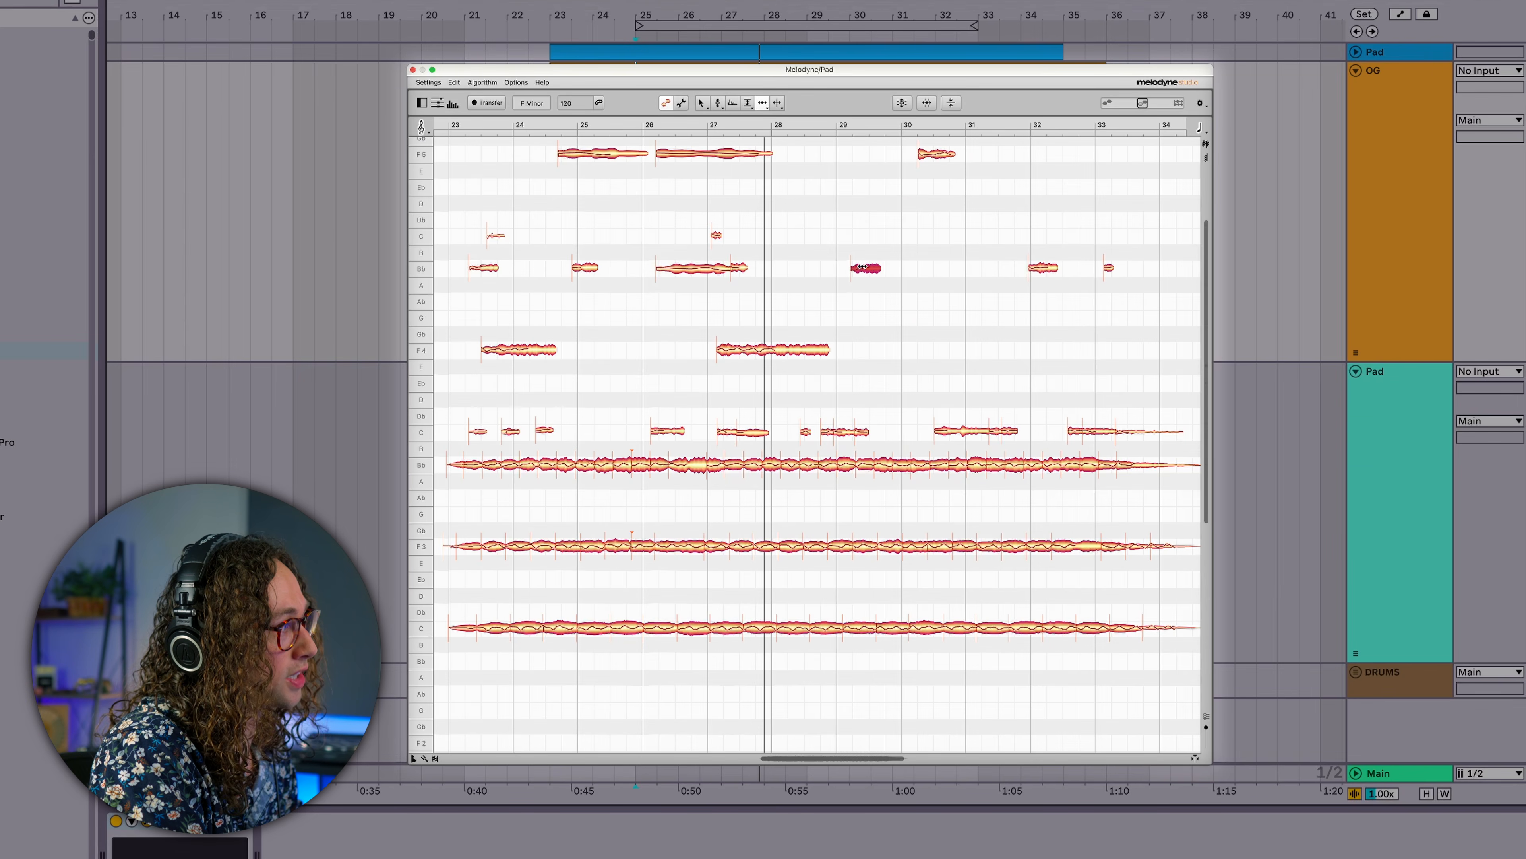
left_click_drag(879, 268, 1031, 274)
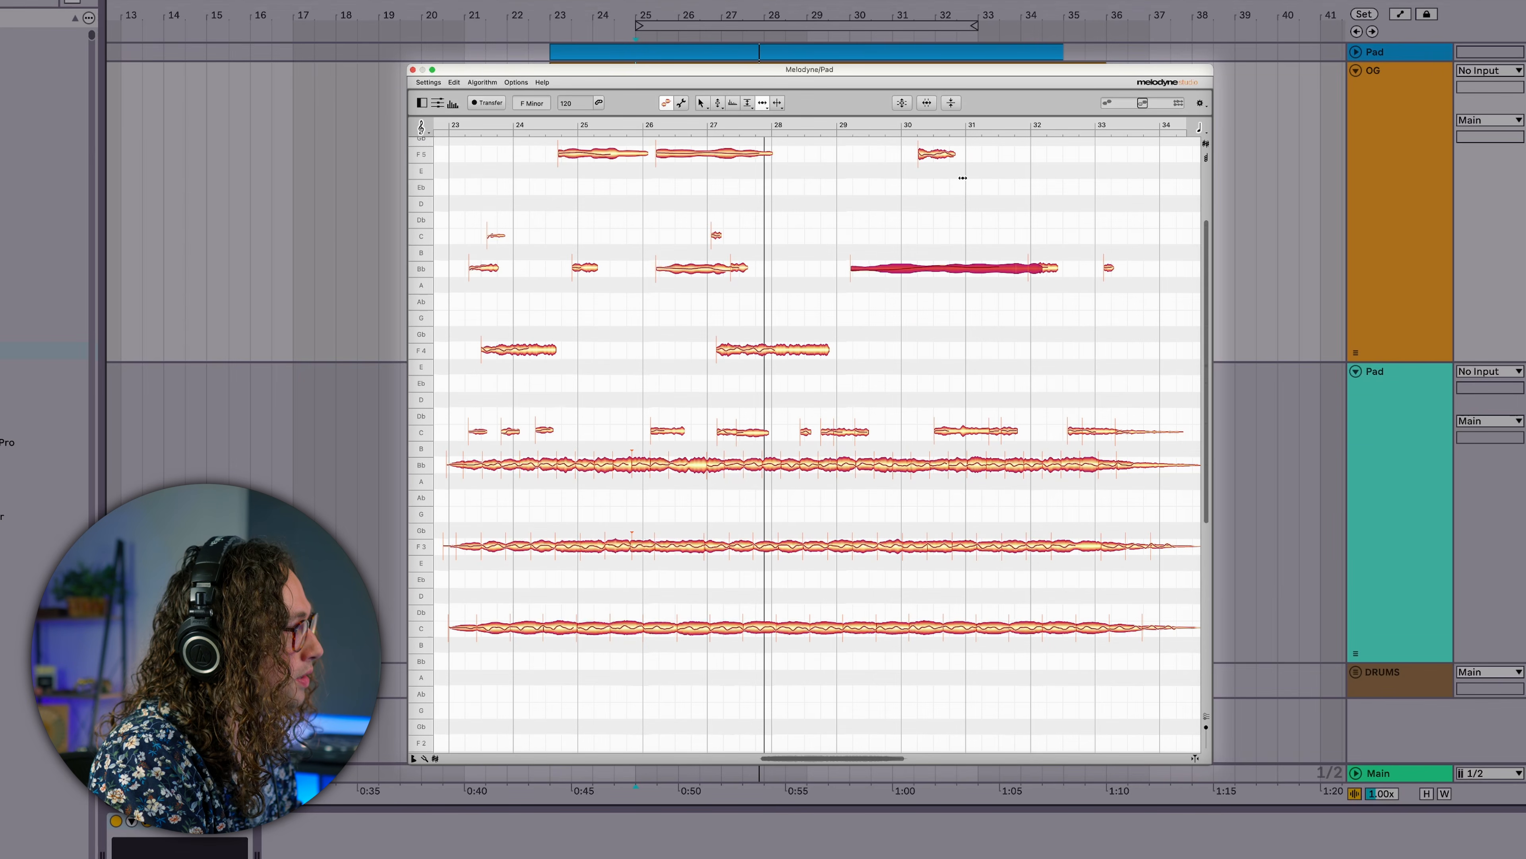
left_click(955, 157)
left_click_drag(954, 157, 1009, 158)
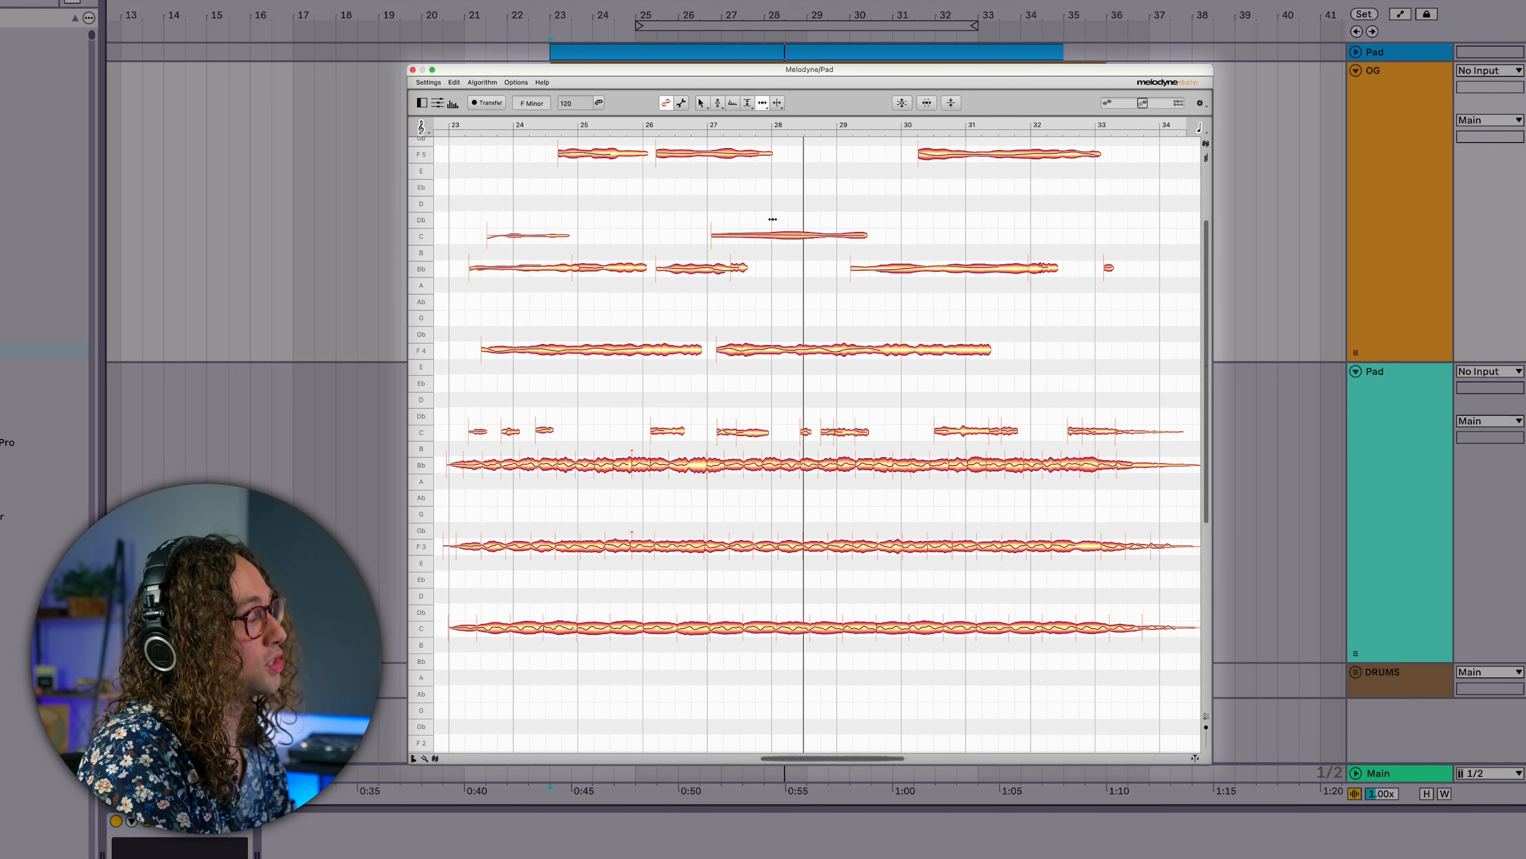
Step: With the pitch tool active, enable Chord Scale Snap and set the scale to Bb Major
key("F2")
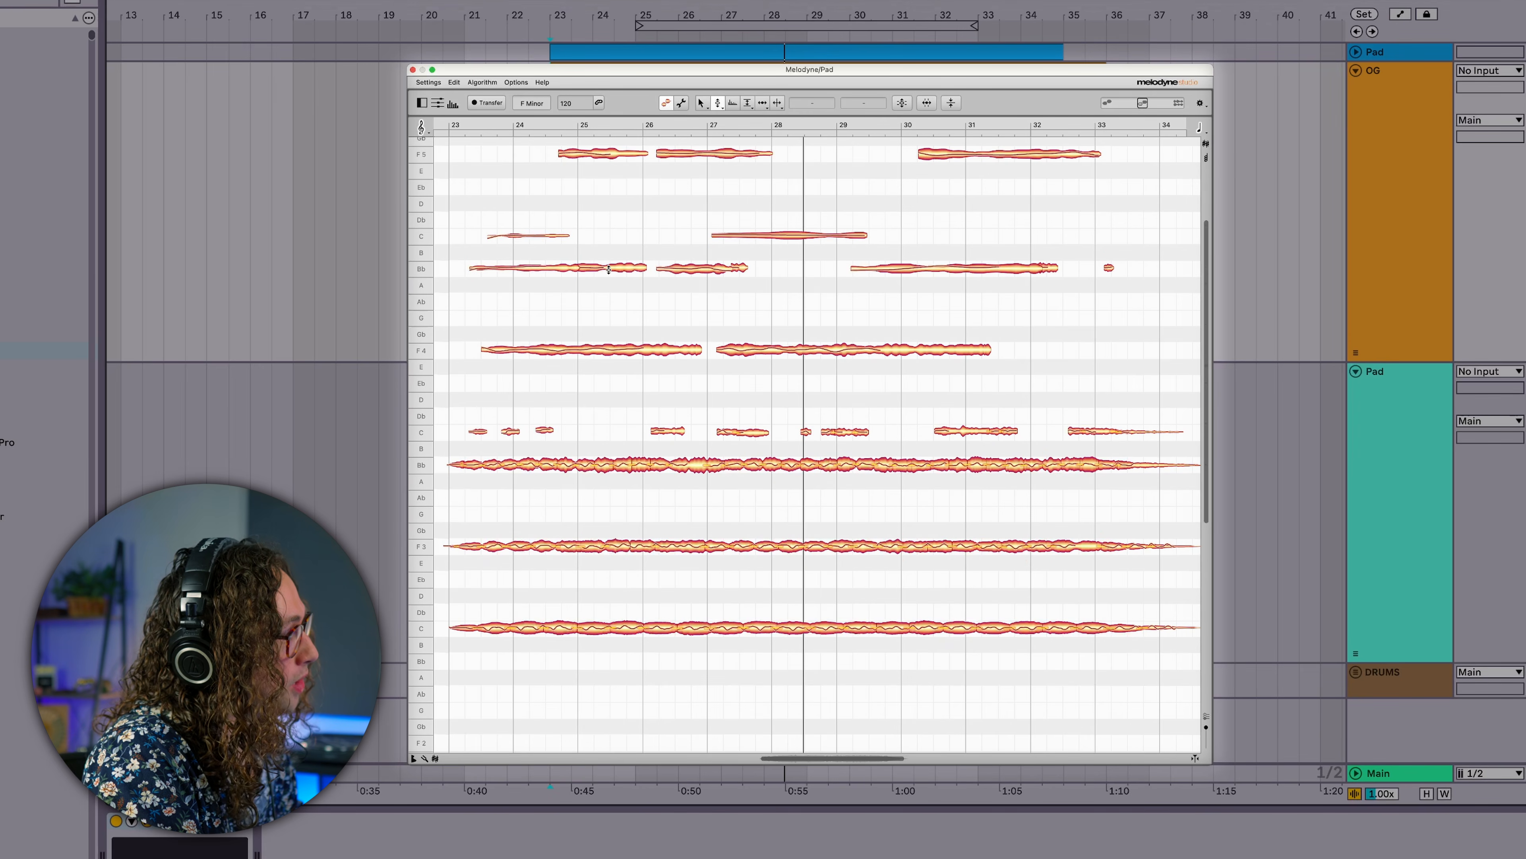
mouse_move(596, 270)
left_mouse_down()
mouse_move(594, 189)
mouse_move(594, 269)
left_mouse_up()
left_click(422, 128)
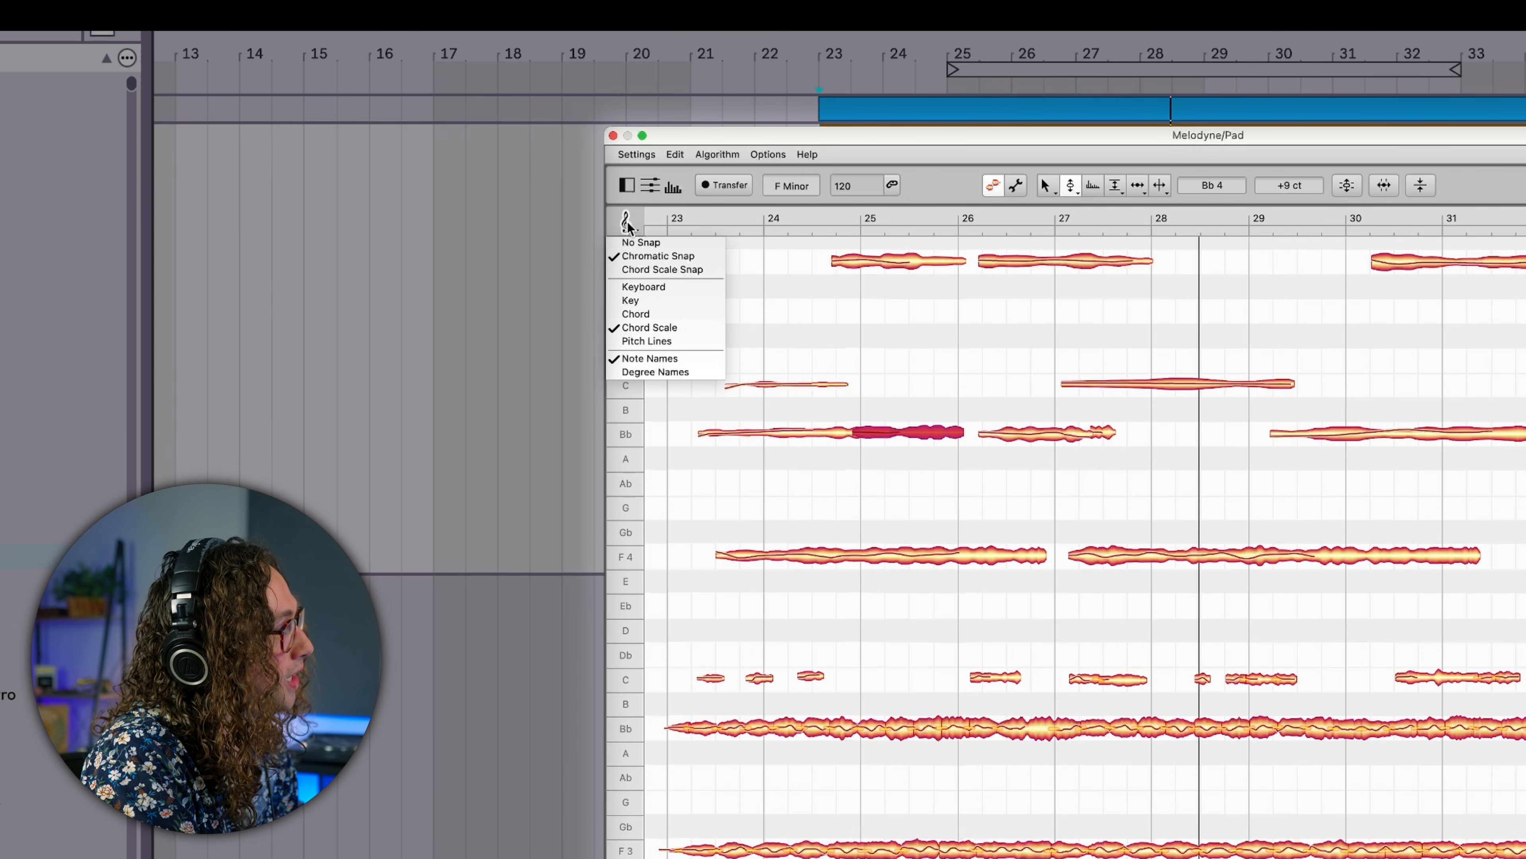
left_click(687, 271)
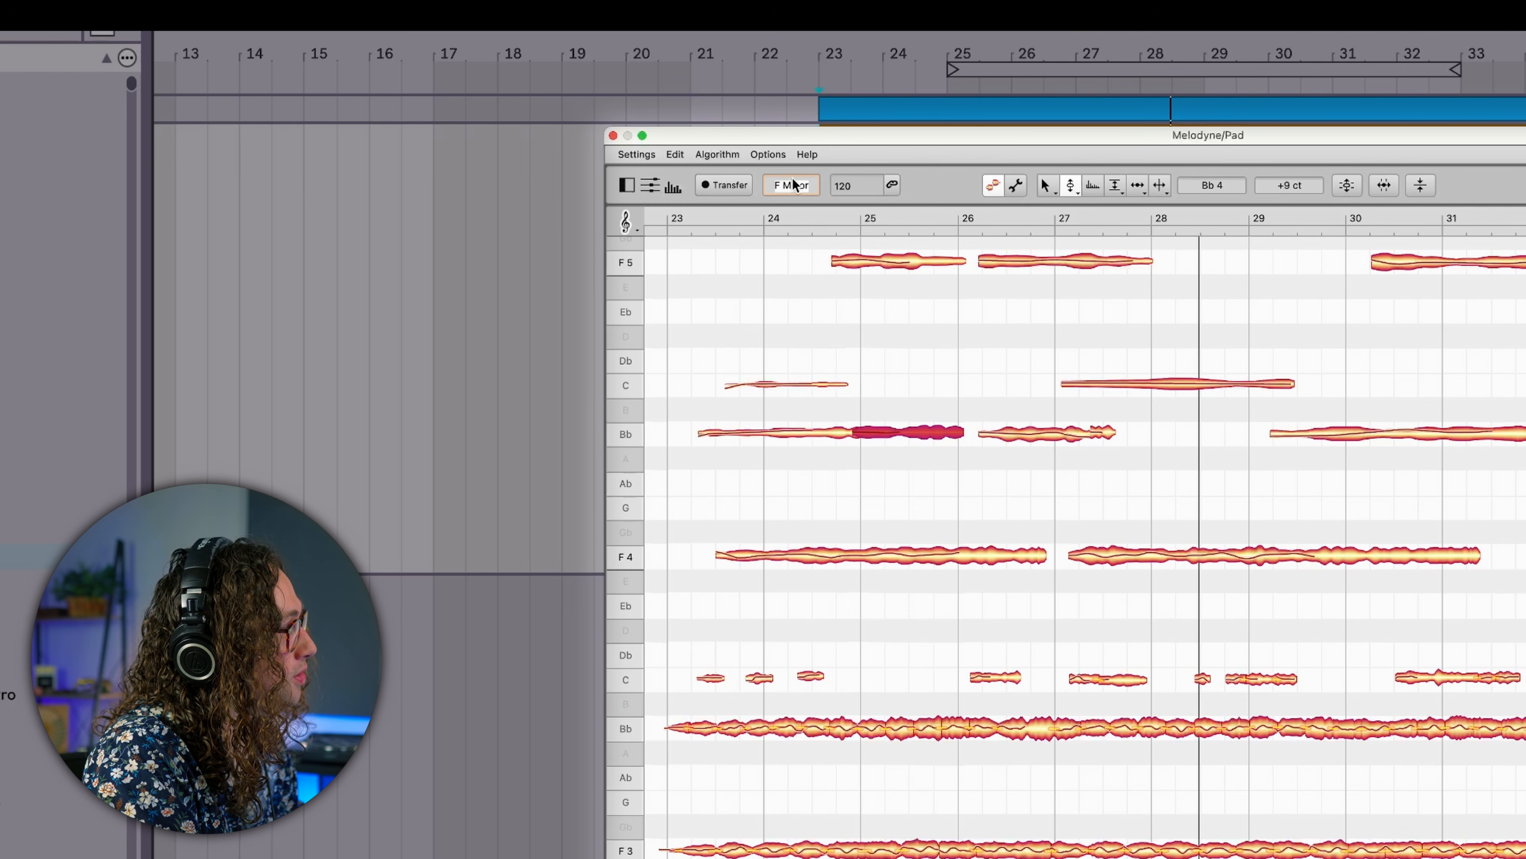
type("Eb ")
type("Major")
key("Return")
mouse_move(802, 430)
left_mouse_down()
mouse_move(806, 268)
mouse_move(815, 433)
left_mouse_up()
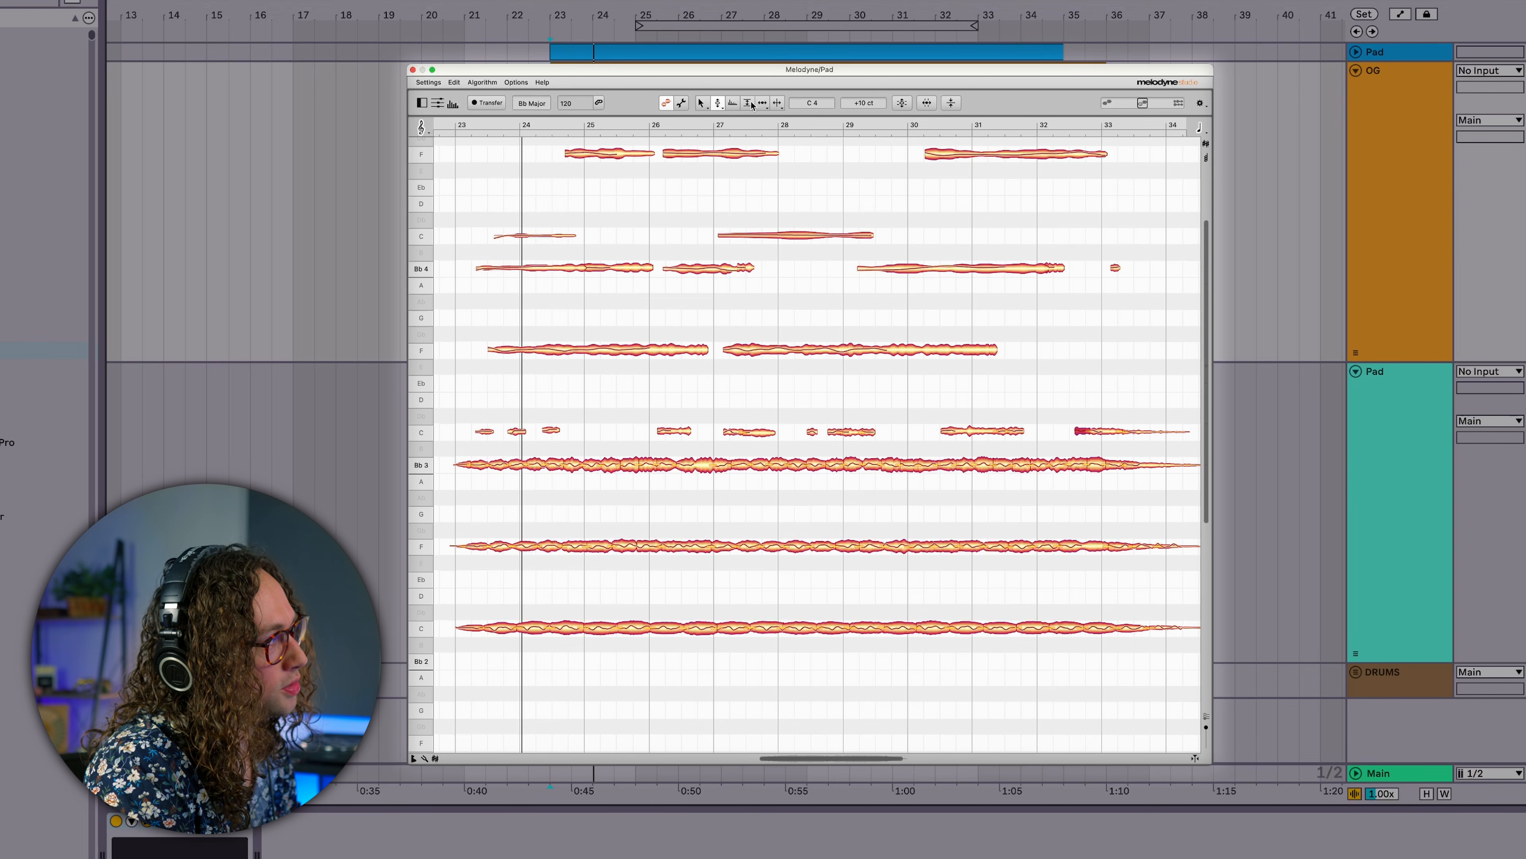
Step: Lower the amplitude of the three long sustained notes on Bb3, F3 and C3 by 6 dB
left_click(747, 106)
left_click_drag(458, 451, 1152, 642)
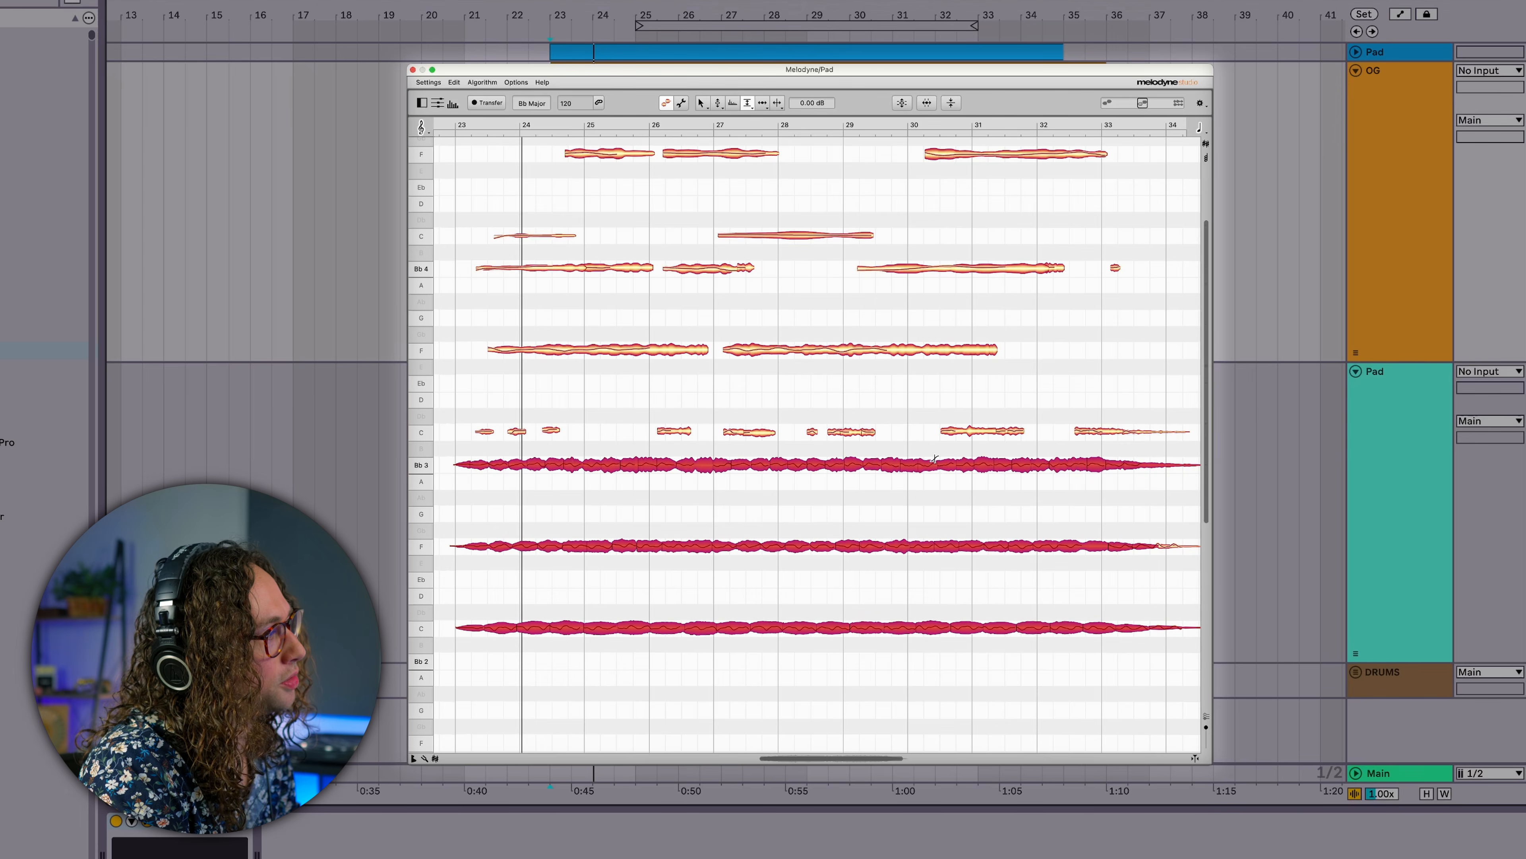
left_click_drag(928, 464, 933, 495)
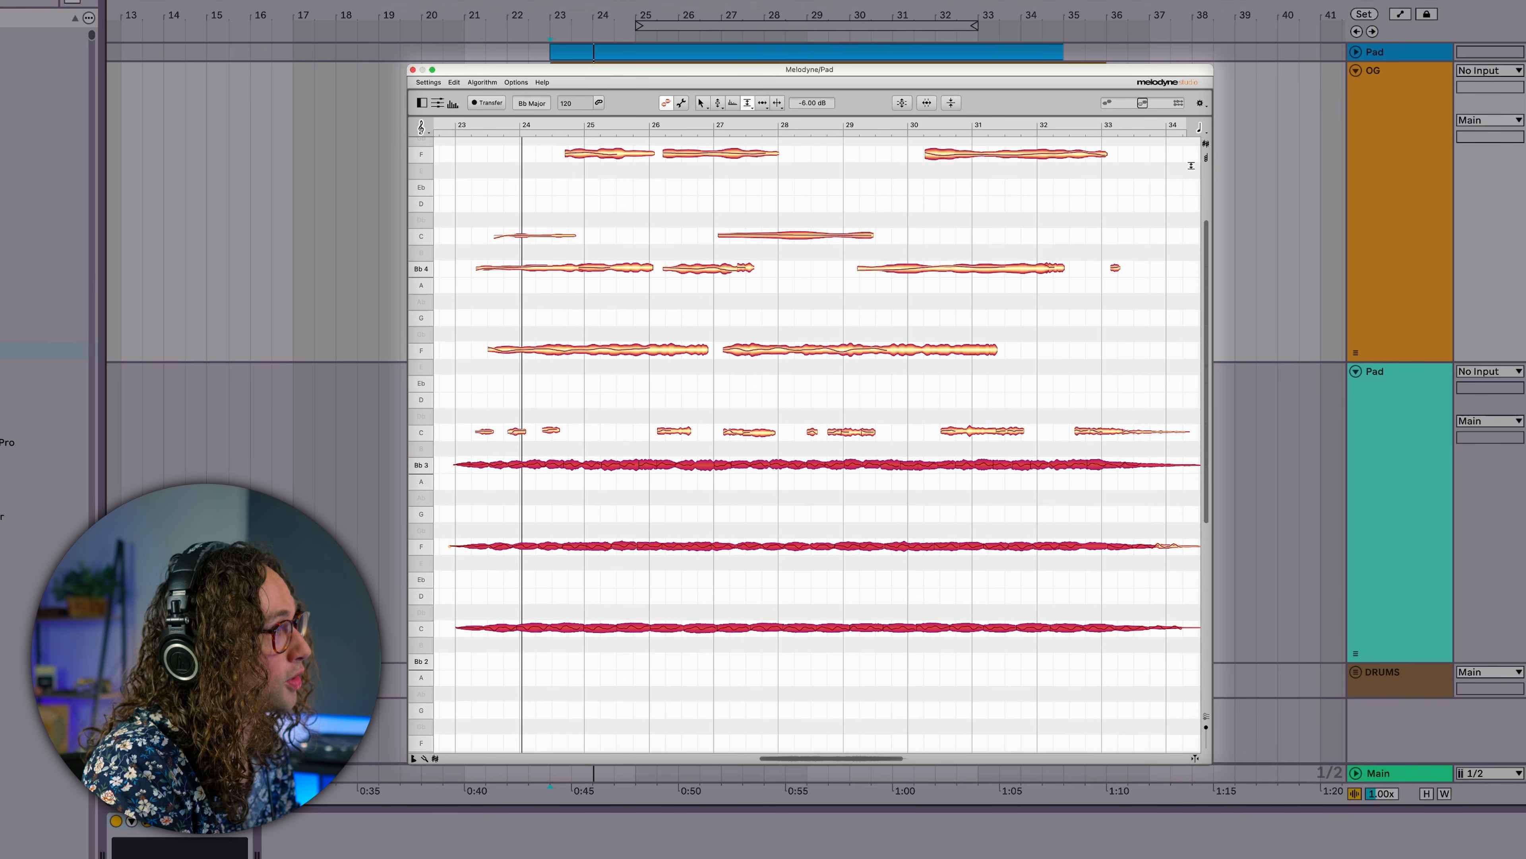
left_click(1024, 236)
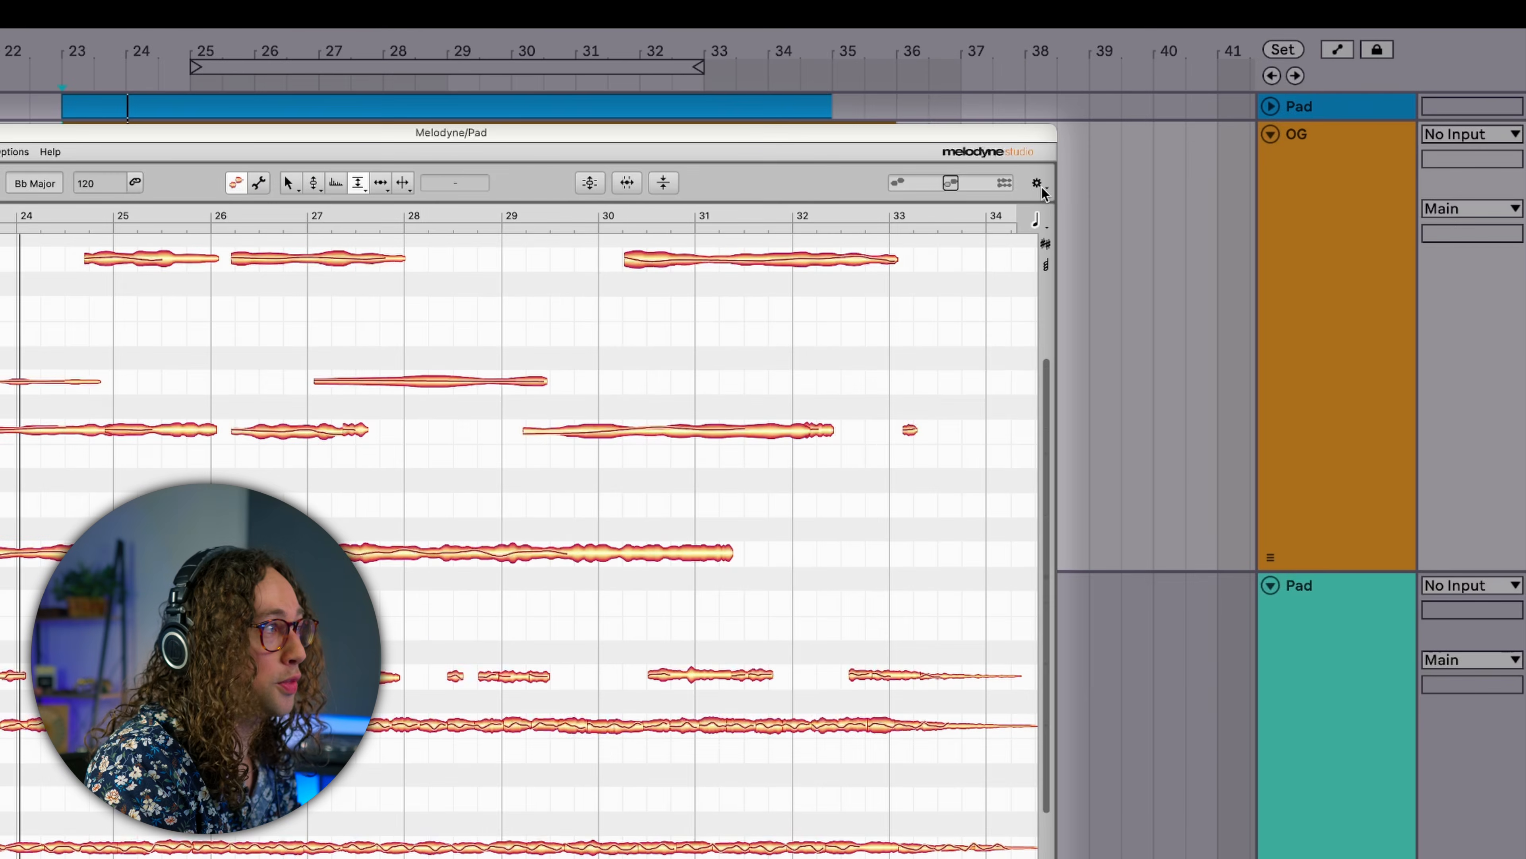
Step: Turn on Monitor When Editing Blobs and select the C5 note around bar 28
left_click(1037, 186)
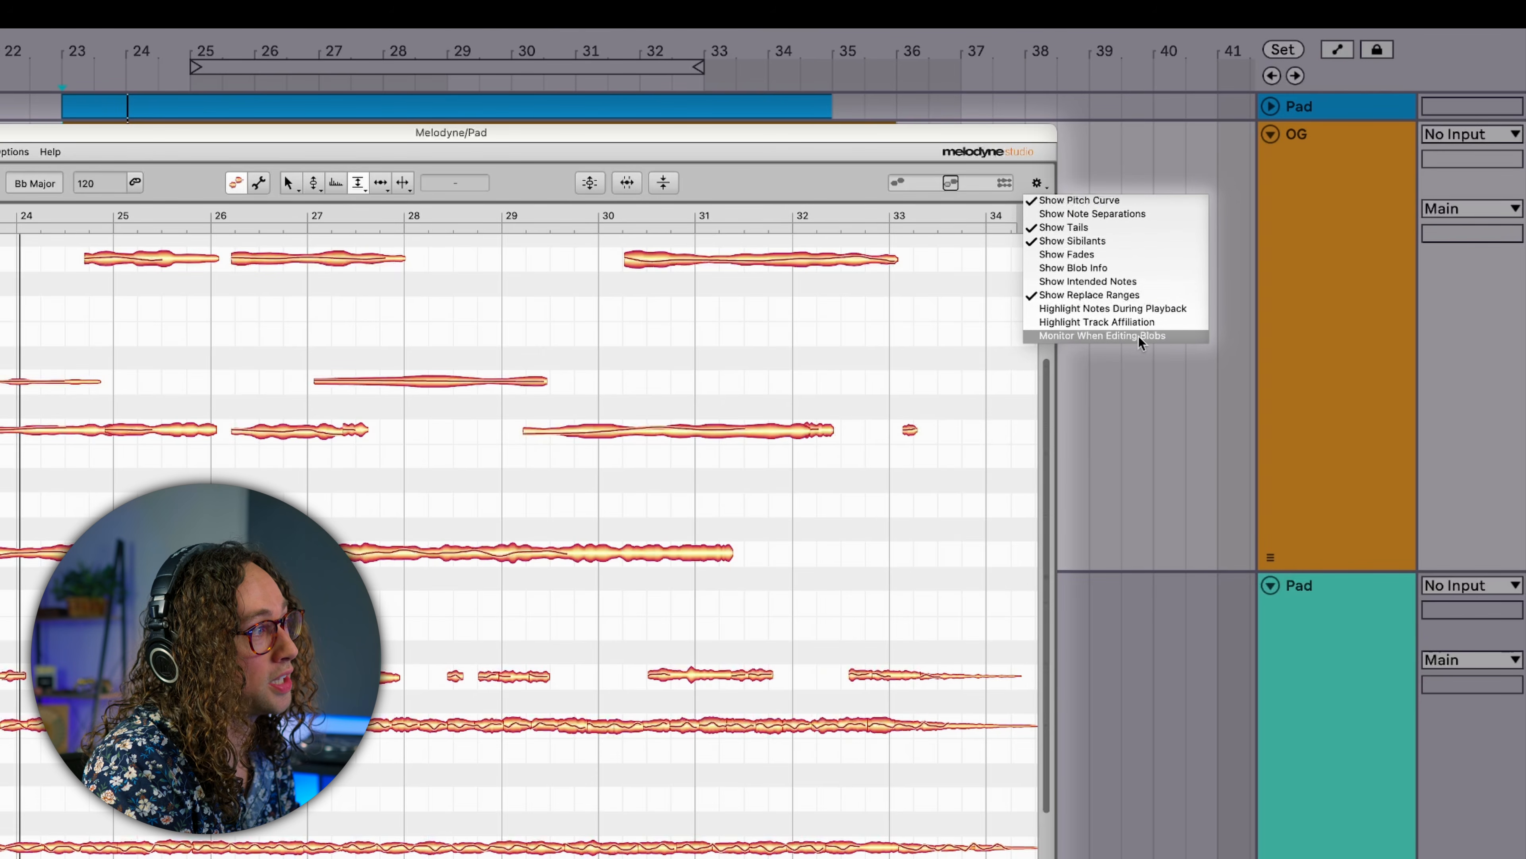
left_click(1175, 341)
left_click(422, 383)
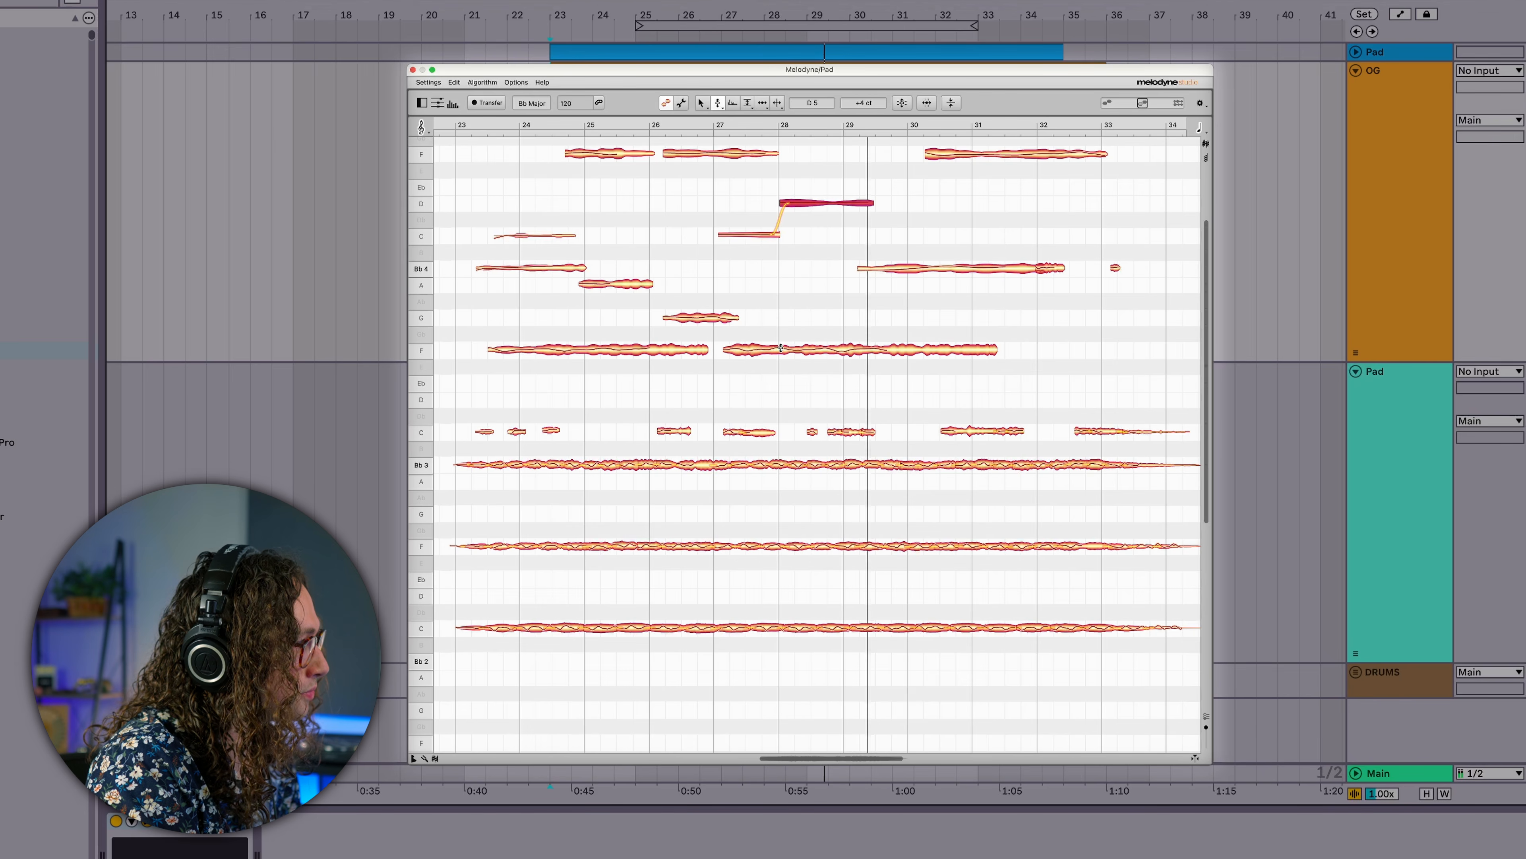
Step: Split the long F4 note at bar 28 with the note separation tool
key("space")
left_click(778, 103)
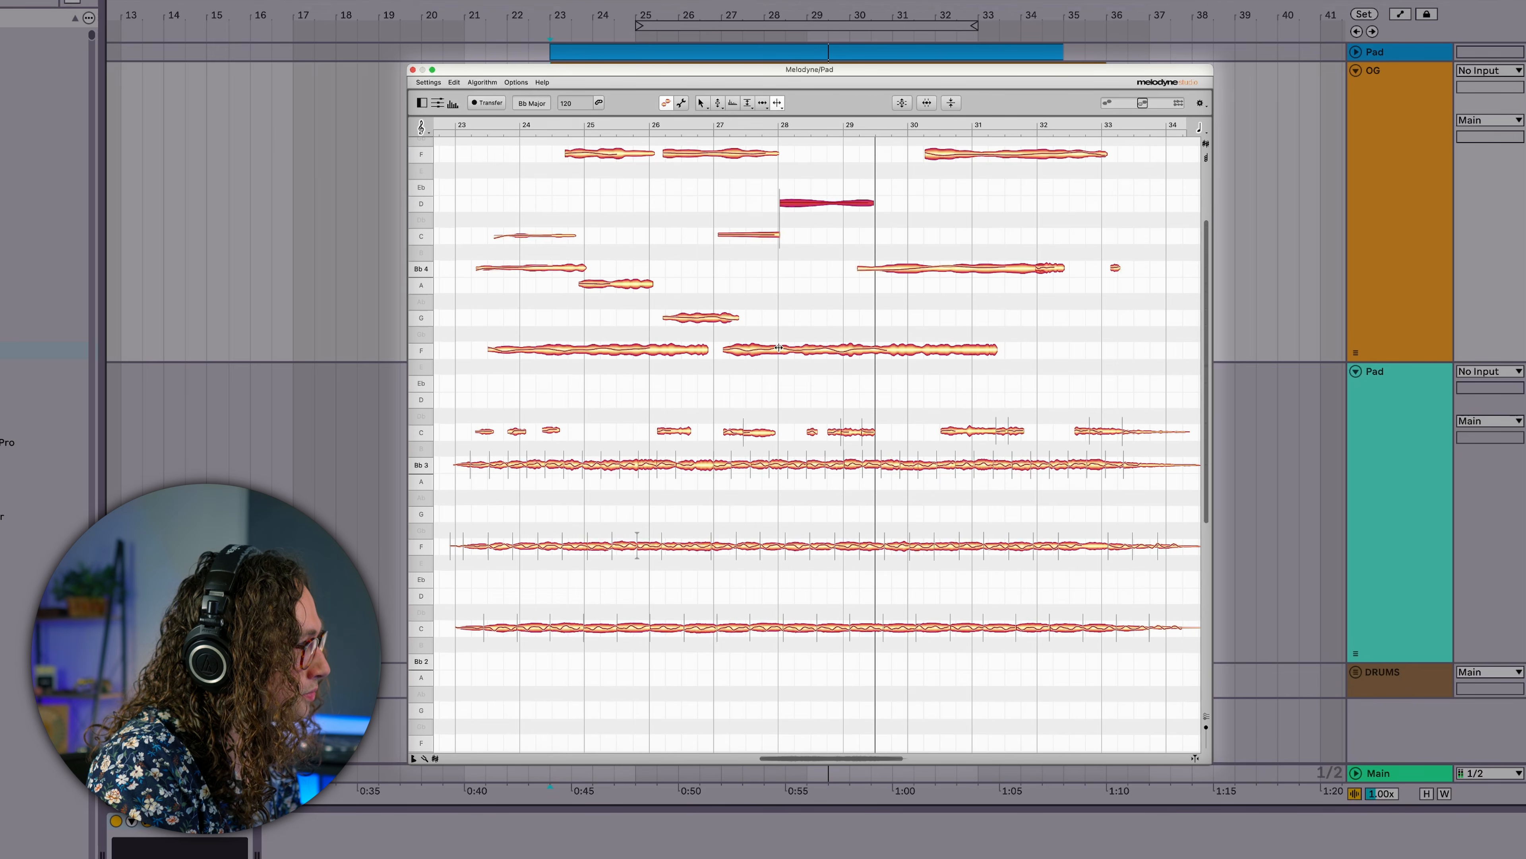
double_click(780, 349)
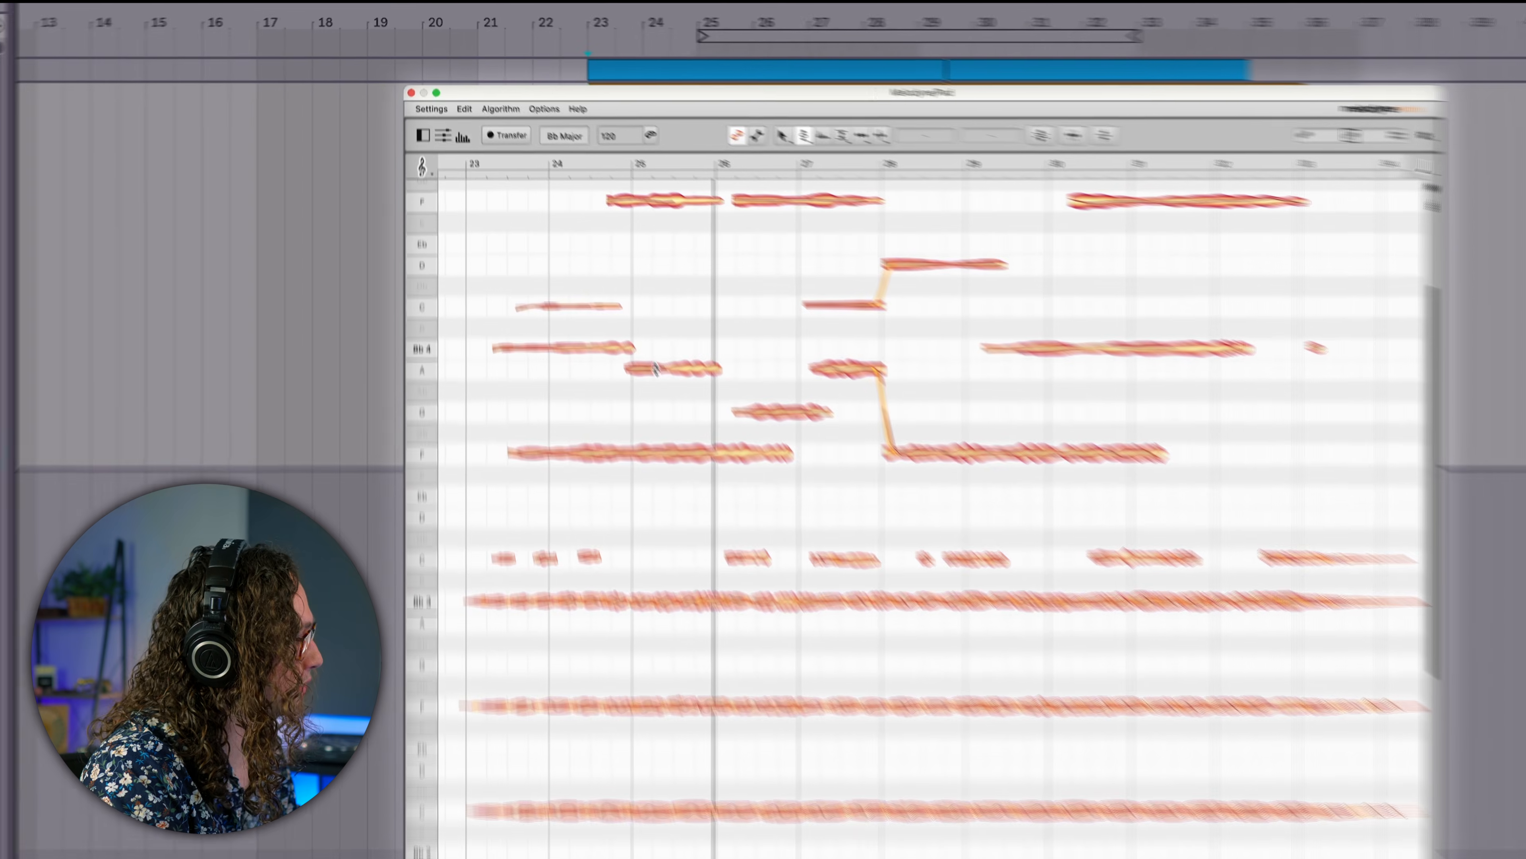
Step: Duplicate the A4 note from bar 25 to about bar 26, raise the copy to D5 and play back the result
left_click(602, 284)
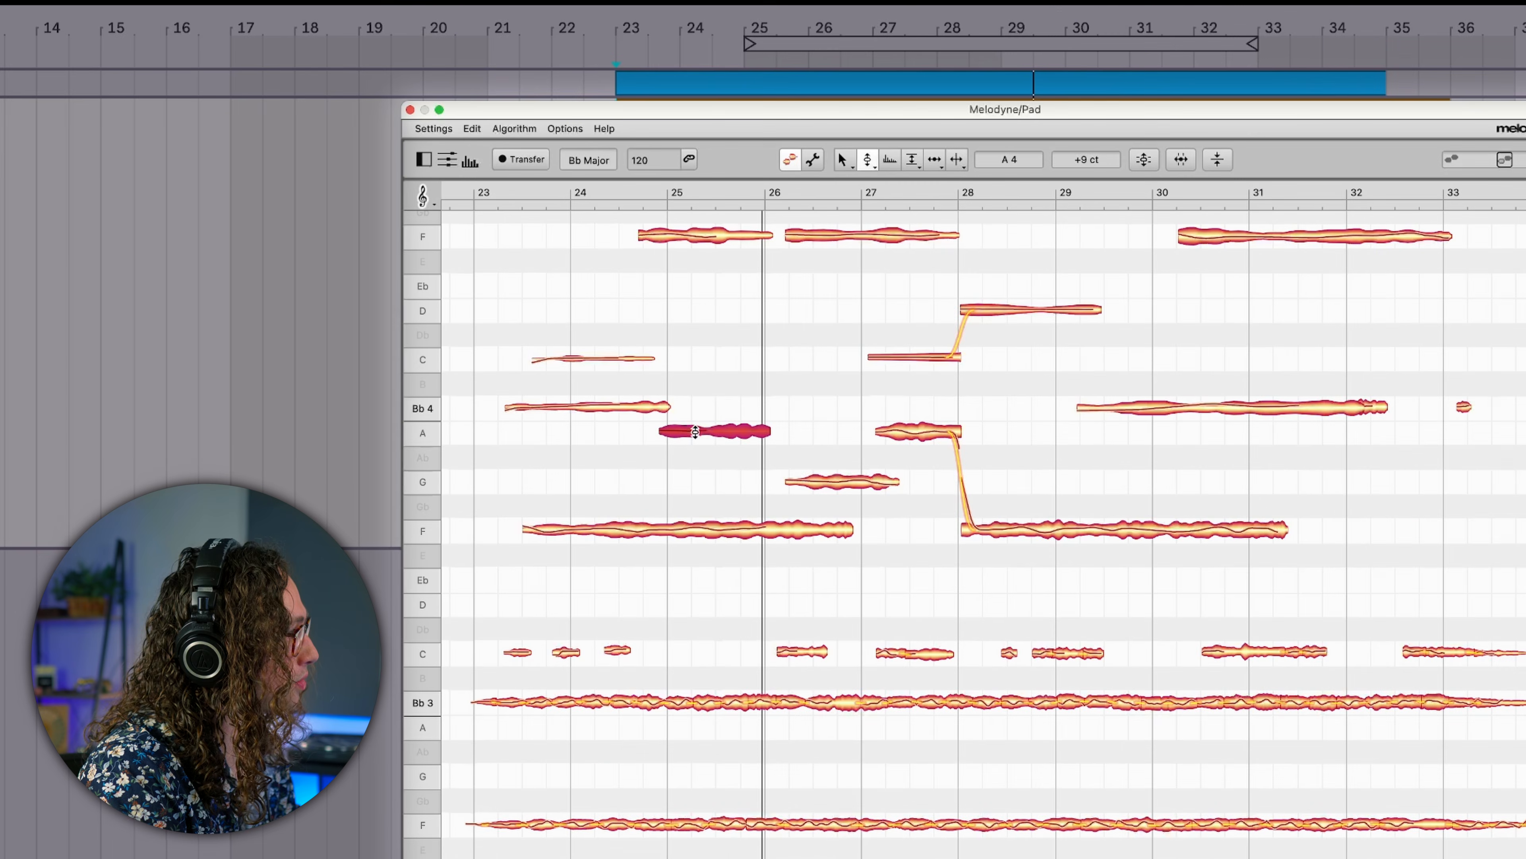
left_click(767, 185)
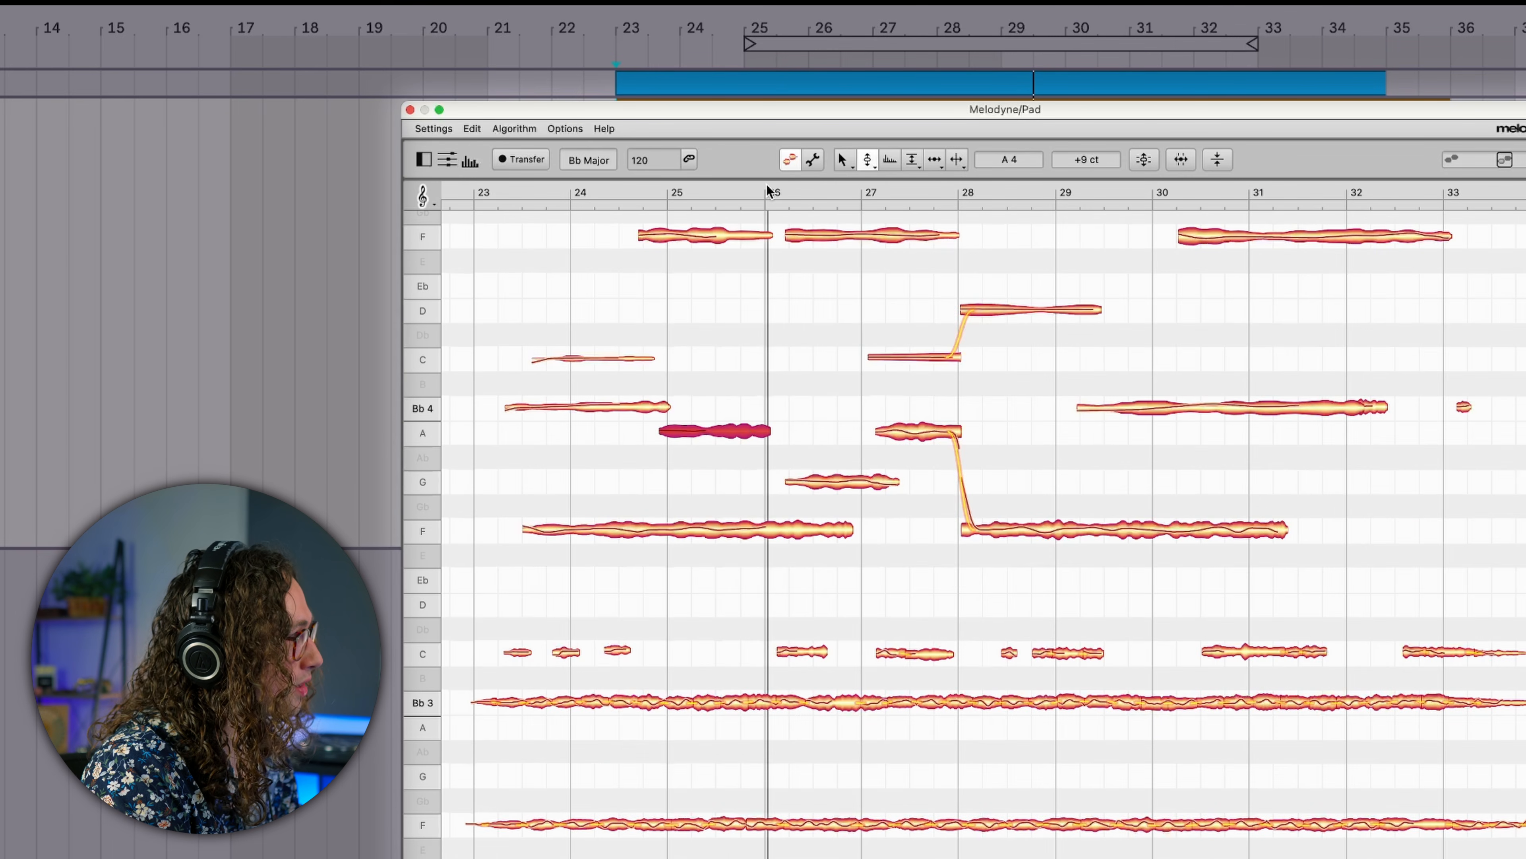
left_click(798, 316)
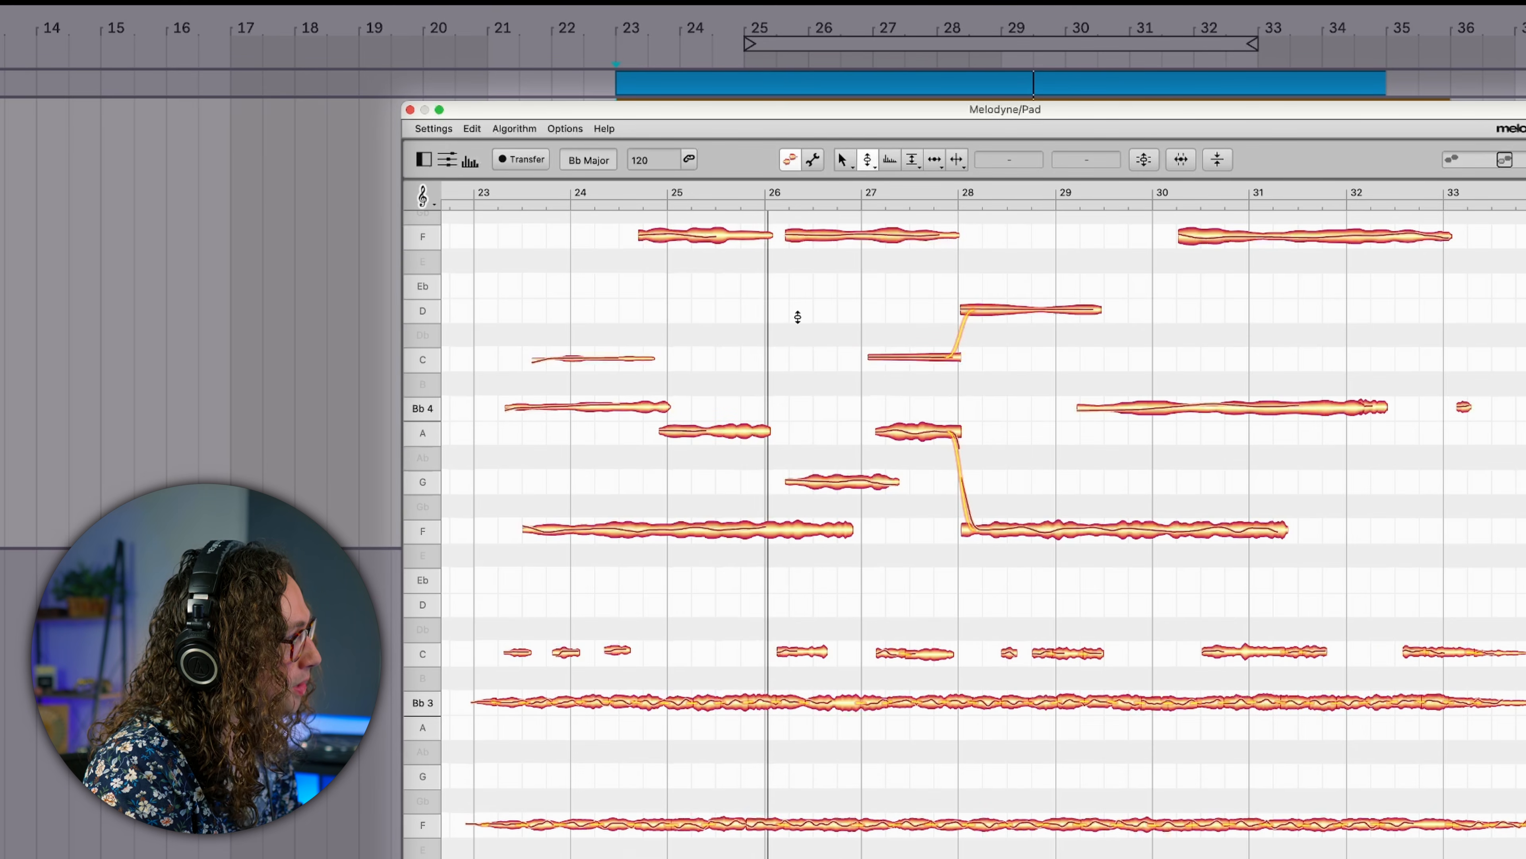
key("super+v")
left_click_drag(784, 432, 794, 314)
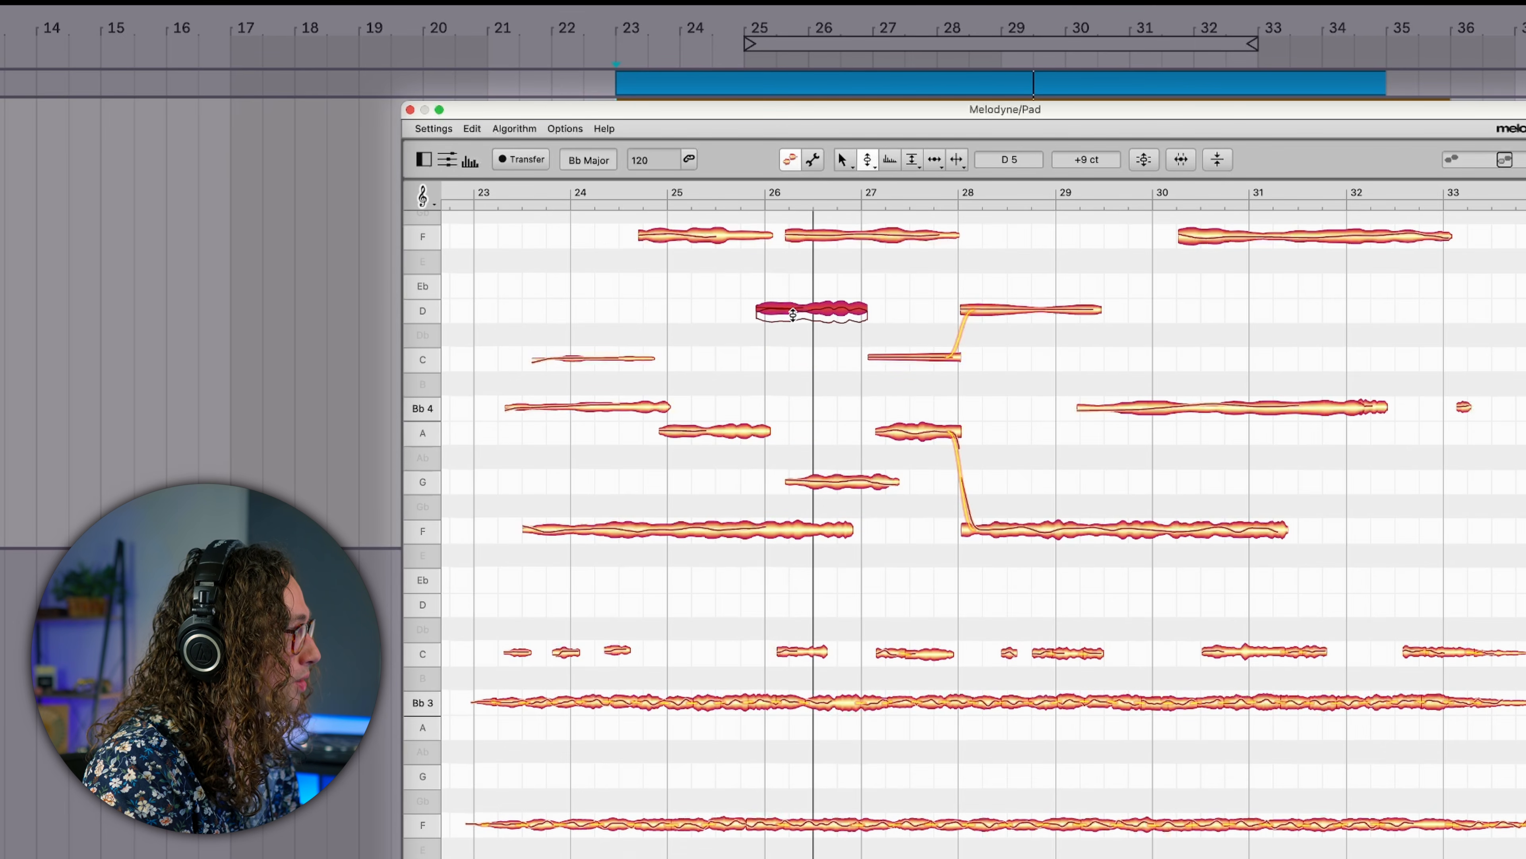
key("space")
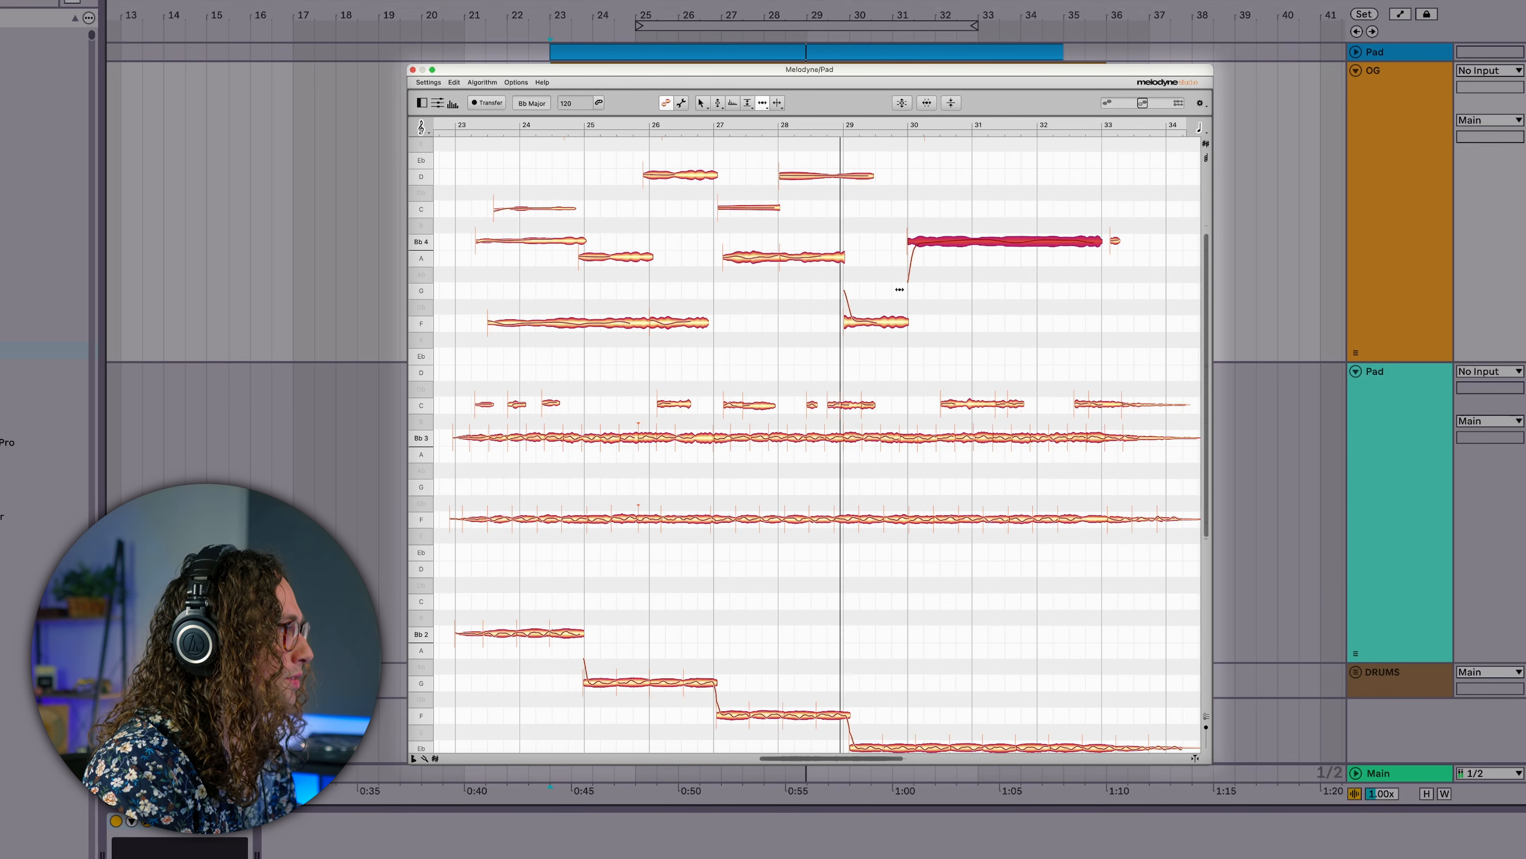
Step: Lengthen the short C4 notes from bar 26 onward together with the timing tool
left_click(1036, 300)
key("F6")
key("F2")
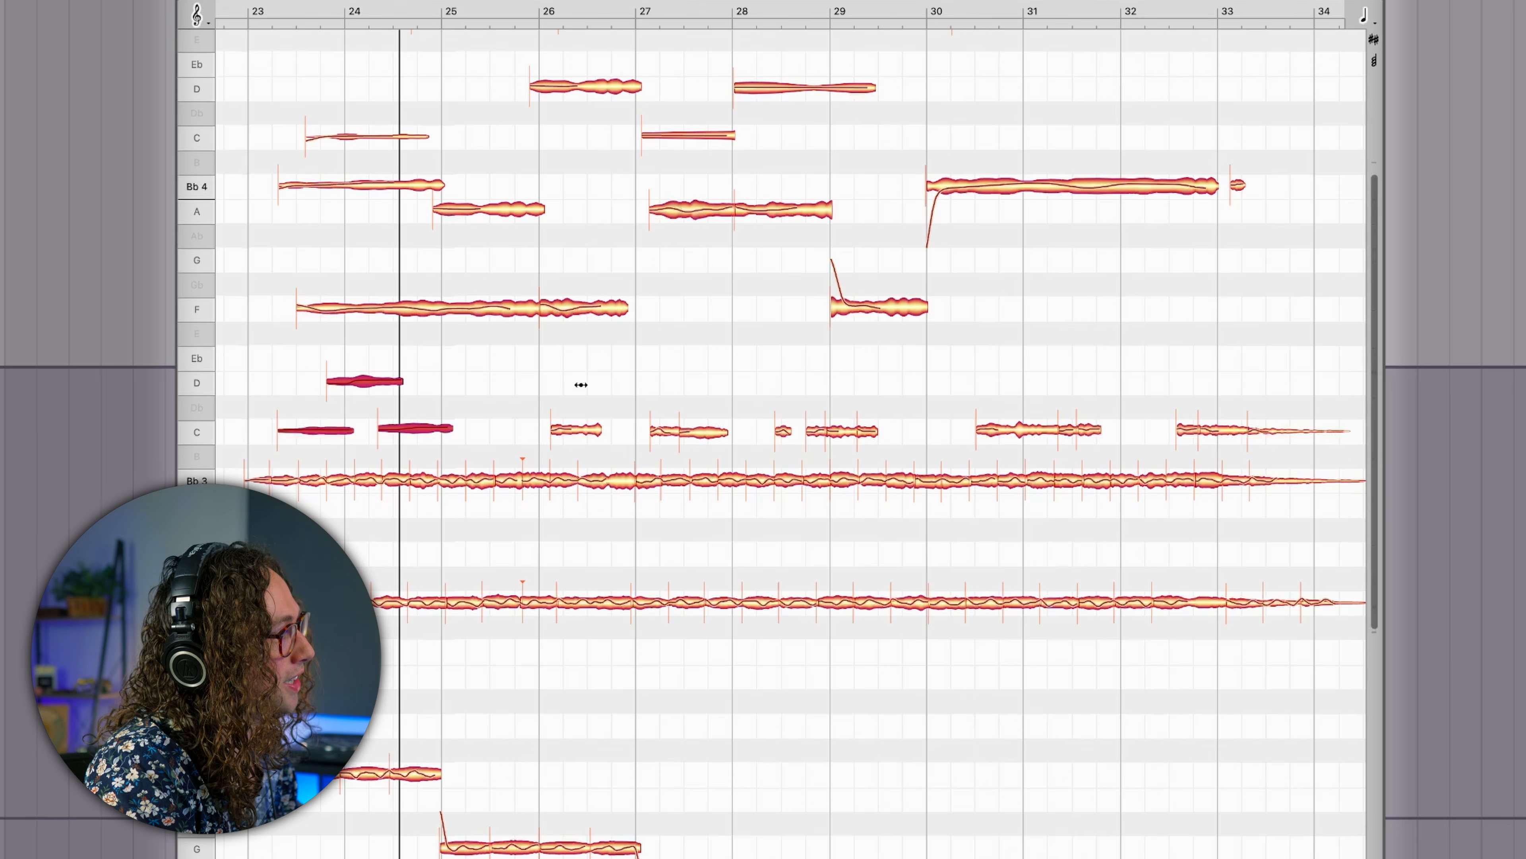
left_click_drag(550, 366, 1302, 442)
left_click_drag(723, 431, 770, 432)
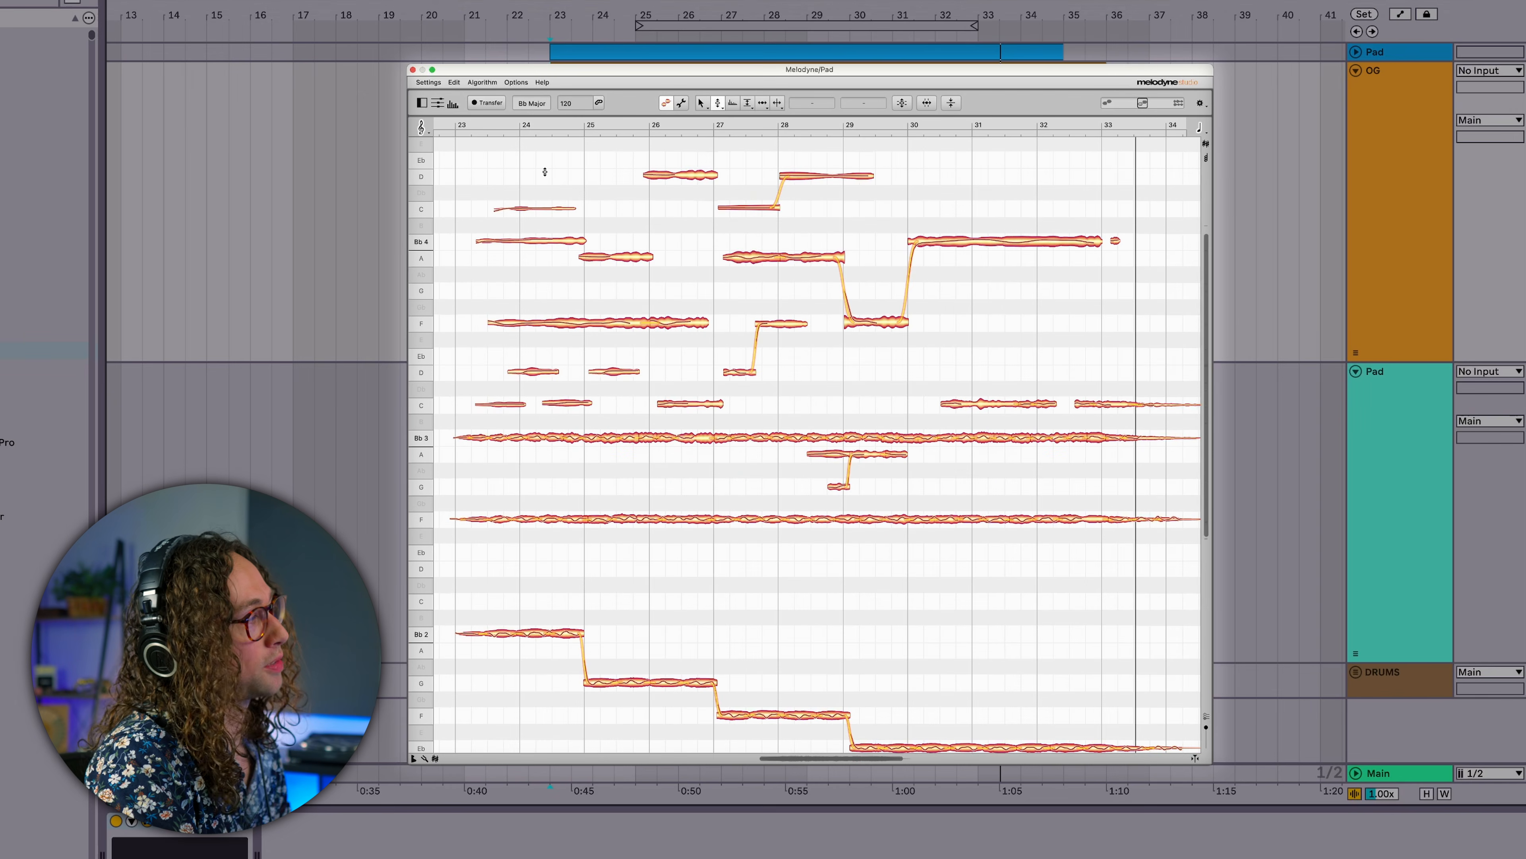
Step: Select all the overtone notes from C4 up to D5, activate the Fade Tool on them, deselect them and play the result
left_click_drag(474, 152, 1149, 410)
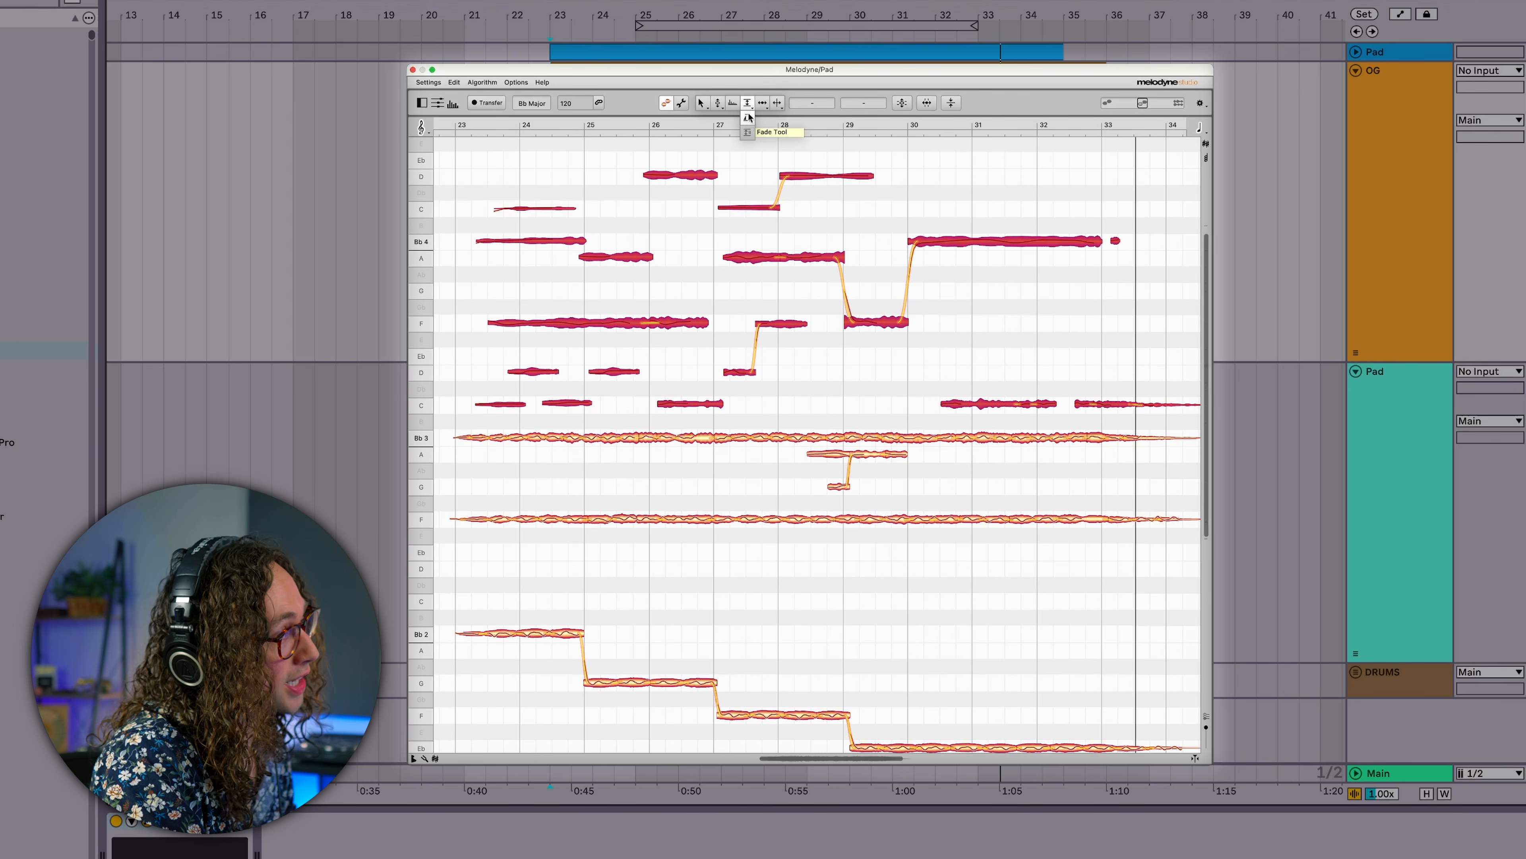
left_click(748, 120)
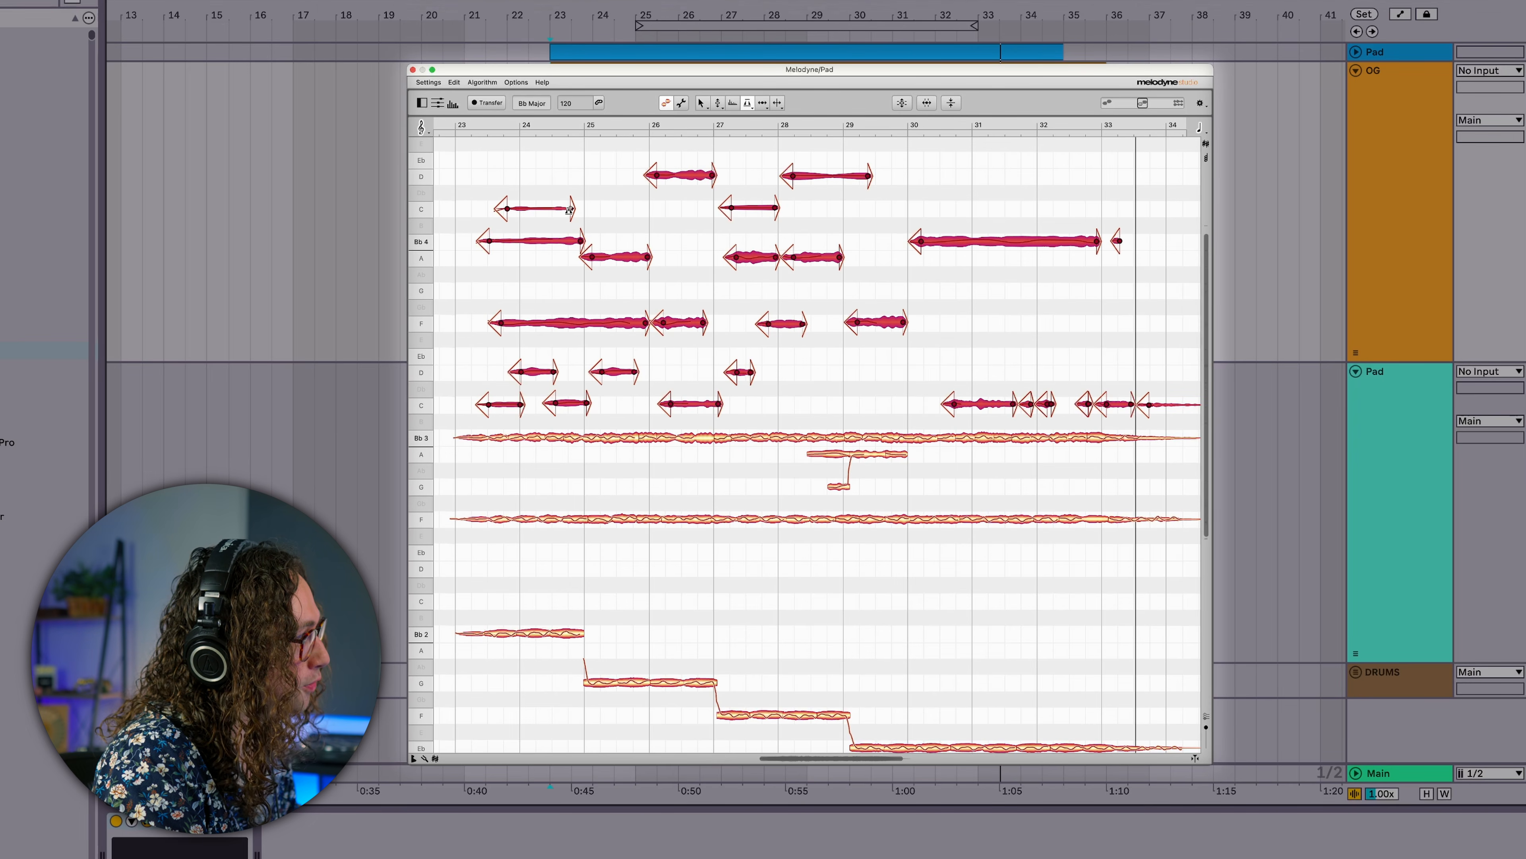
left_click(721, 240)
key("space")
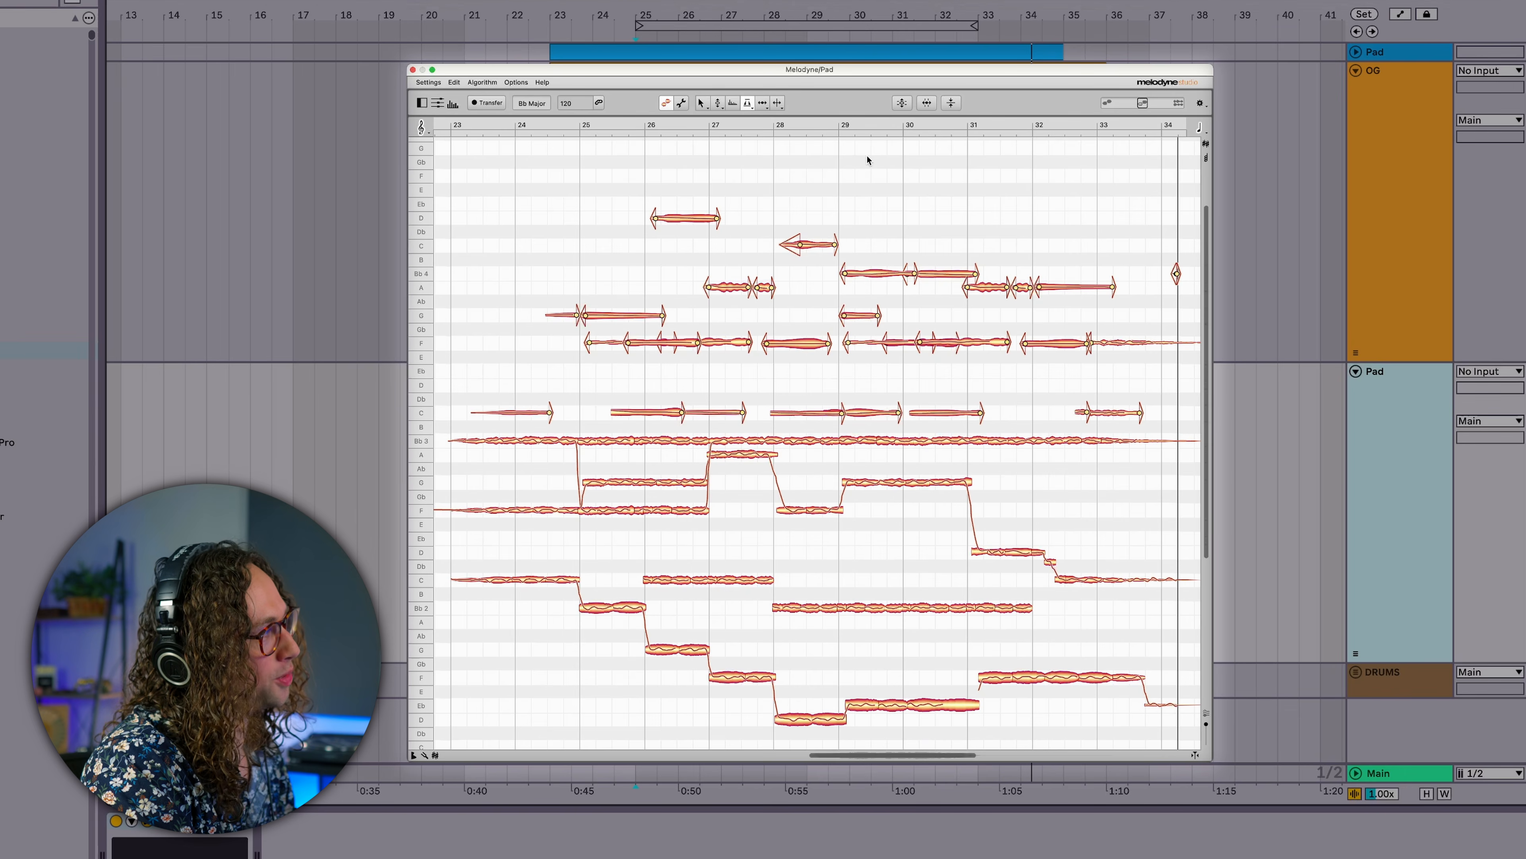
Step: Show the Sound Editor's harmonics and, during playback, try harmonics 2 to 5 louder before lowering them together below their original level
left_click(453, 106)
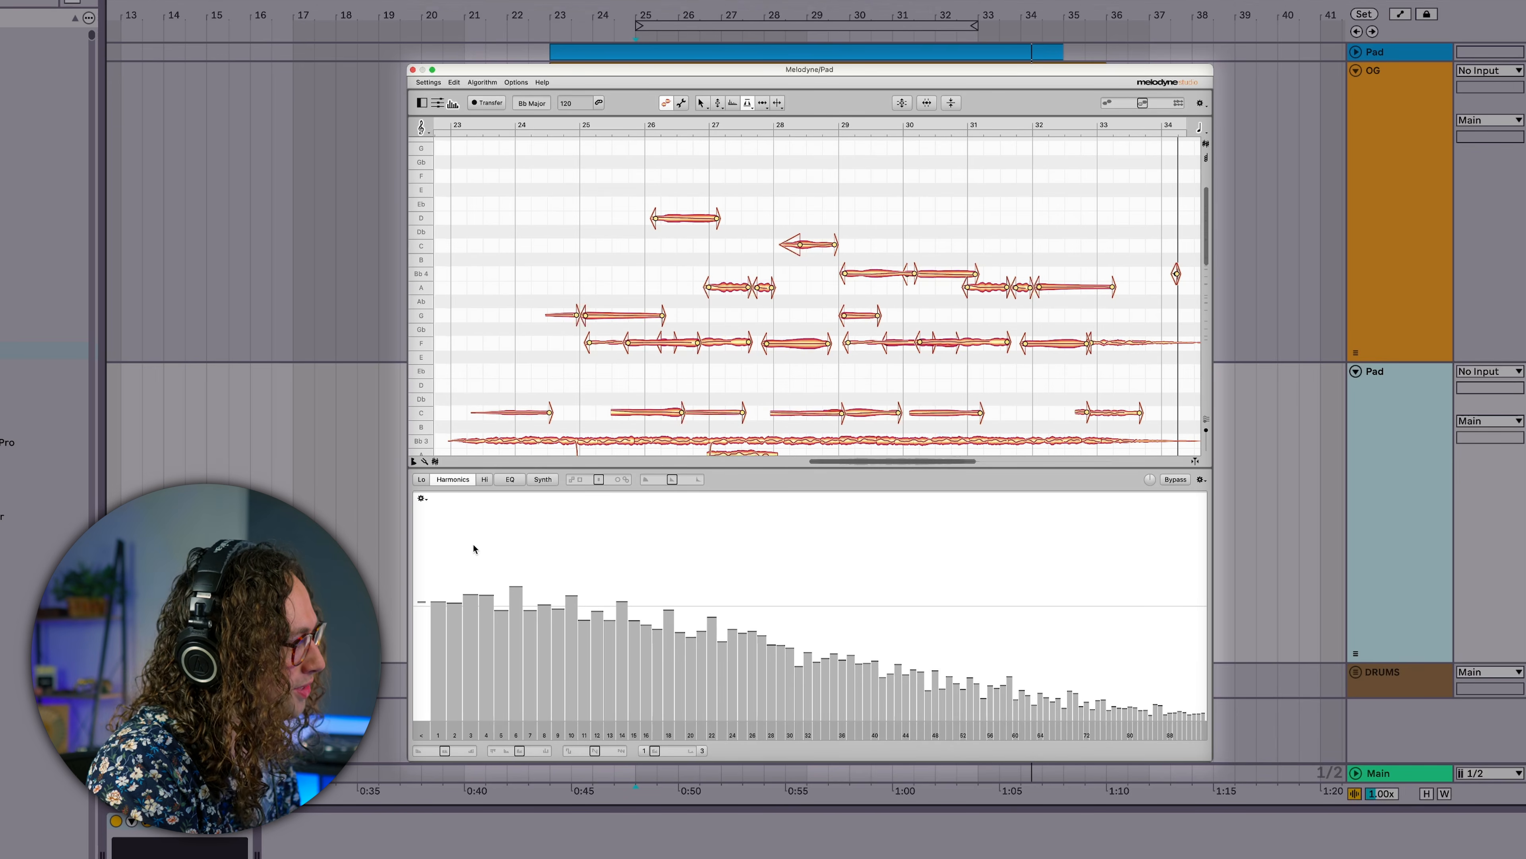
key("space")
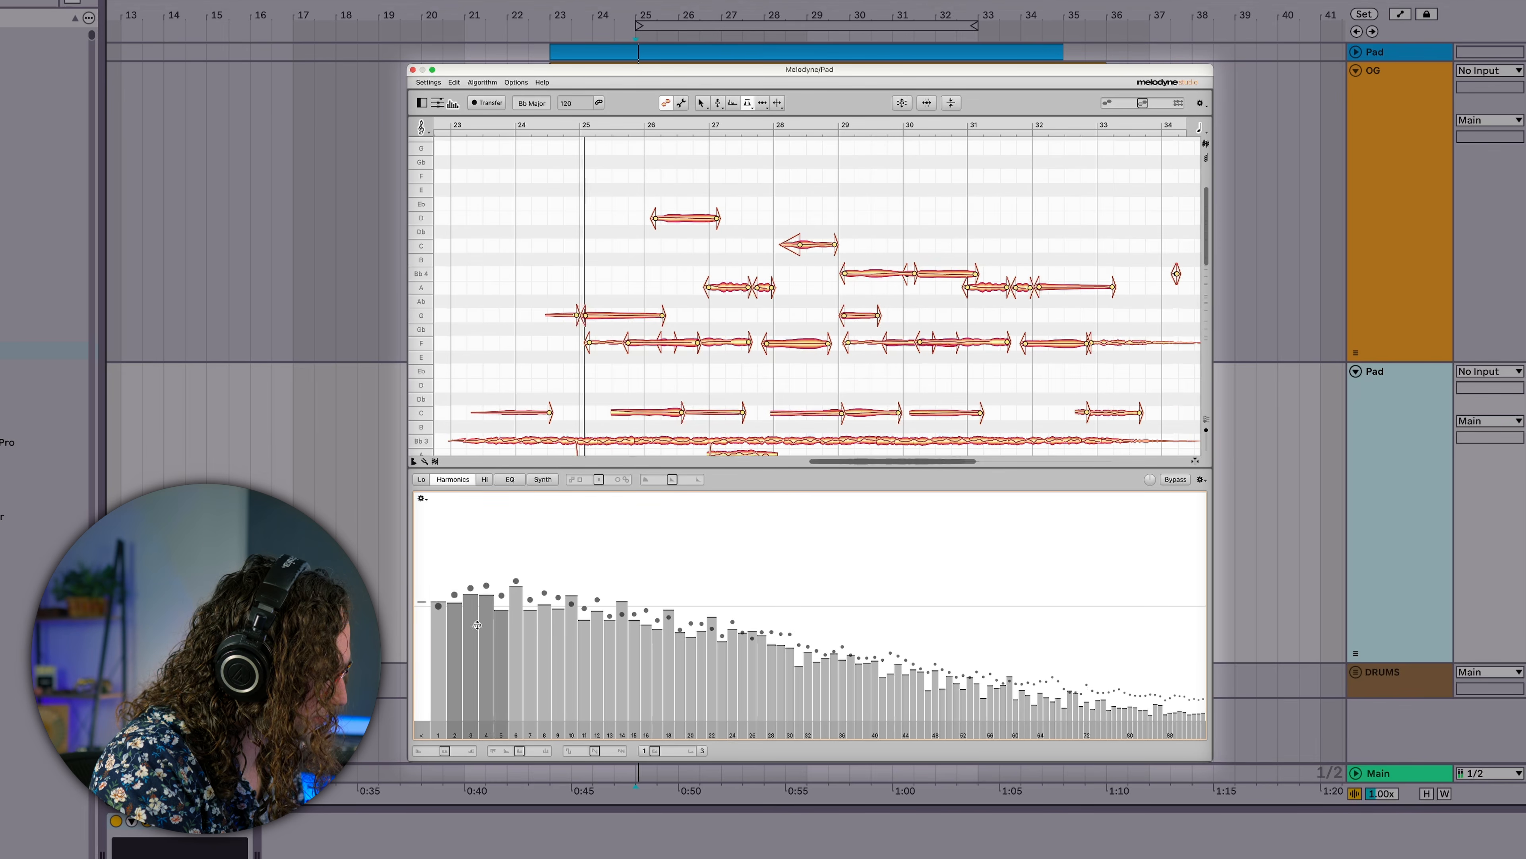
left_click_drag(483, 625, 483, 594)
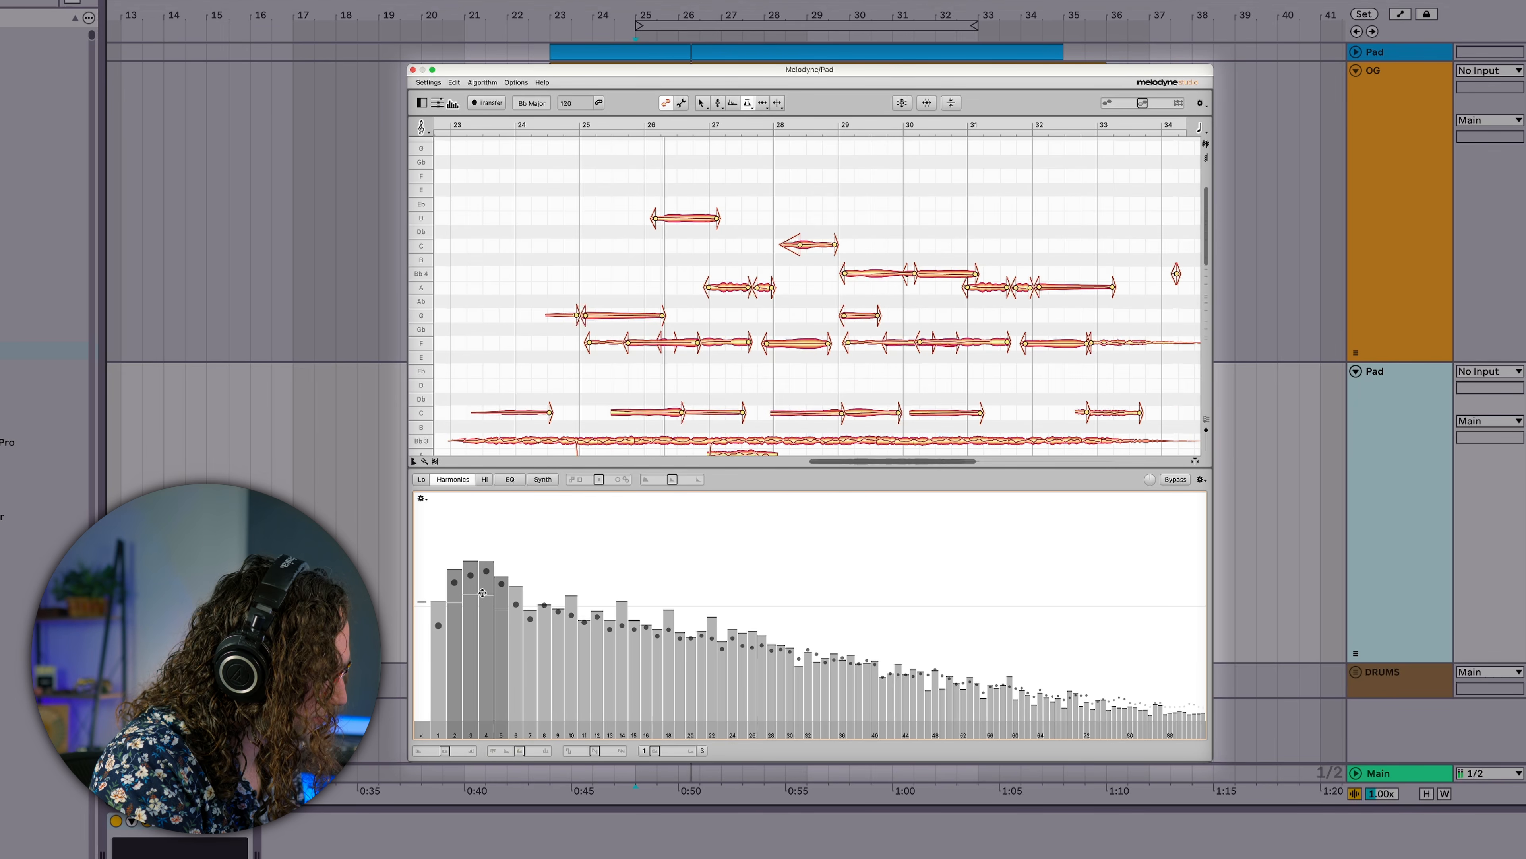
left_click_drag(482, 594, 493, 643)
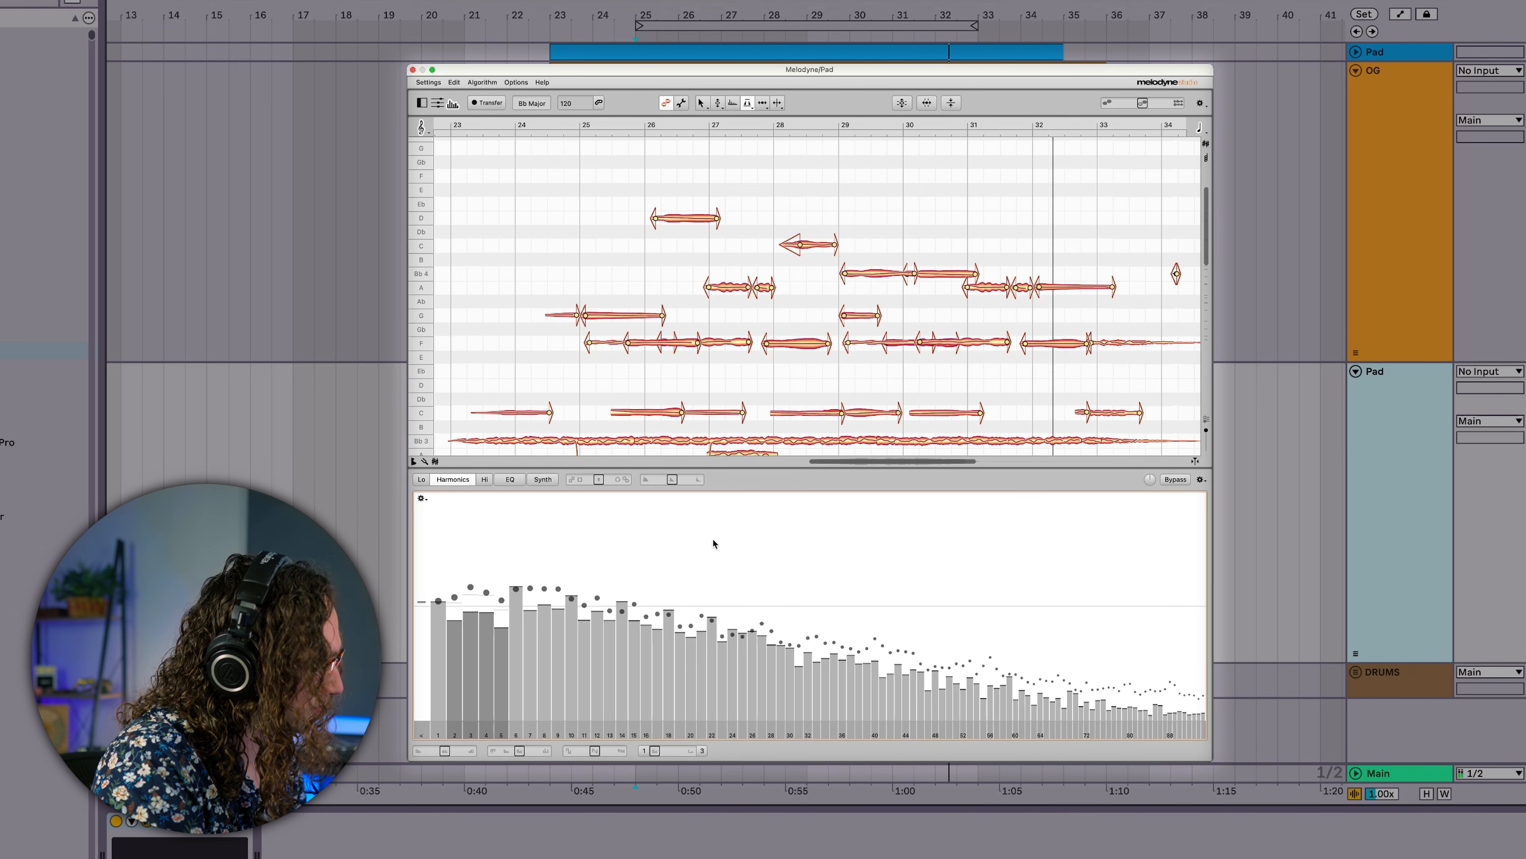
key("space")
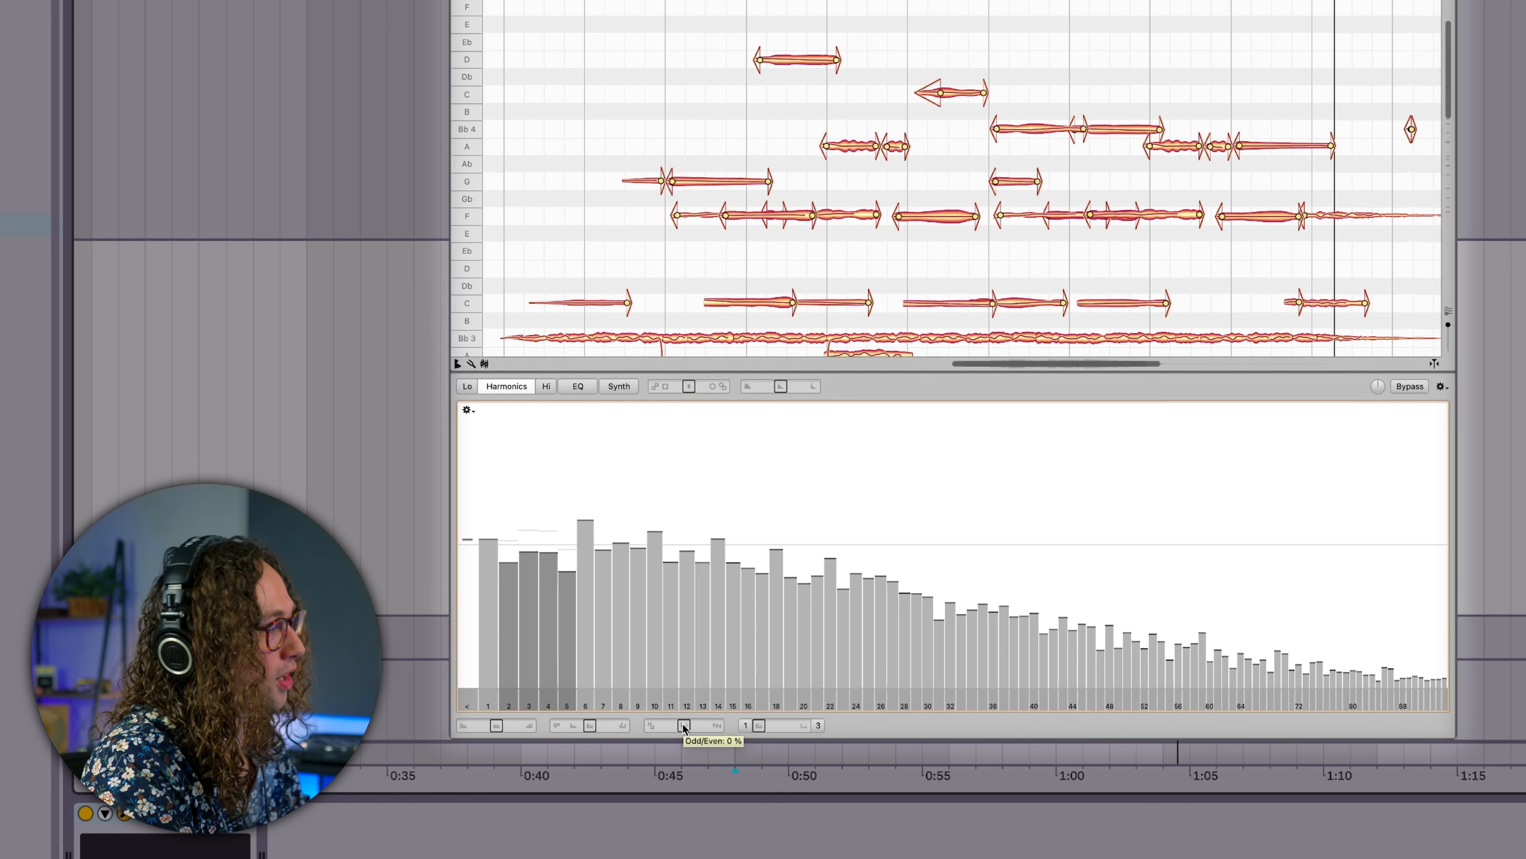
Step: Play back while trying out the Odd/Even balance, and reduce the Brilliance of the harmonics
key("space")
mouse_move(683, 727)
left_mouse_down()
mouse_move(659, 740)
mouse_move(704, 728)
mouse_move(688, 742)
left_mouse_up()
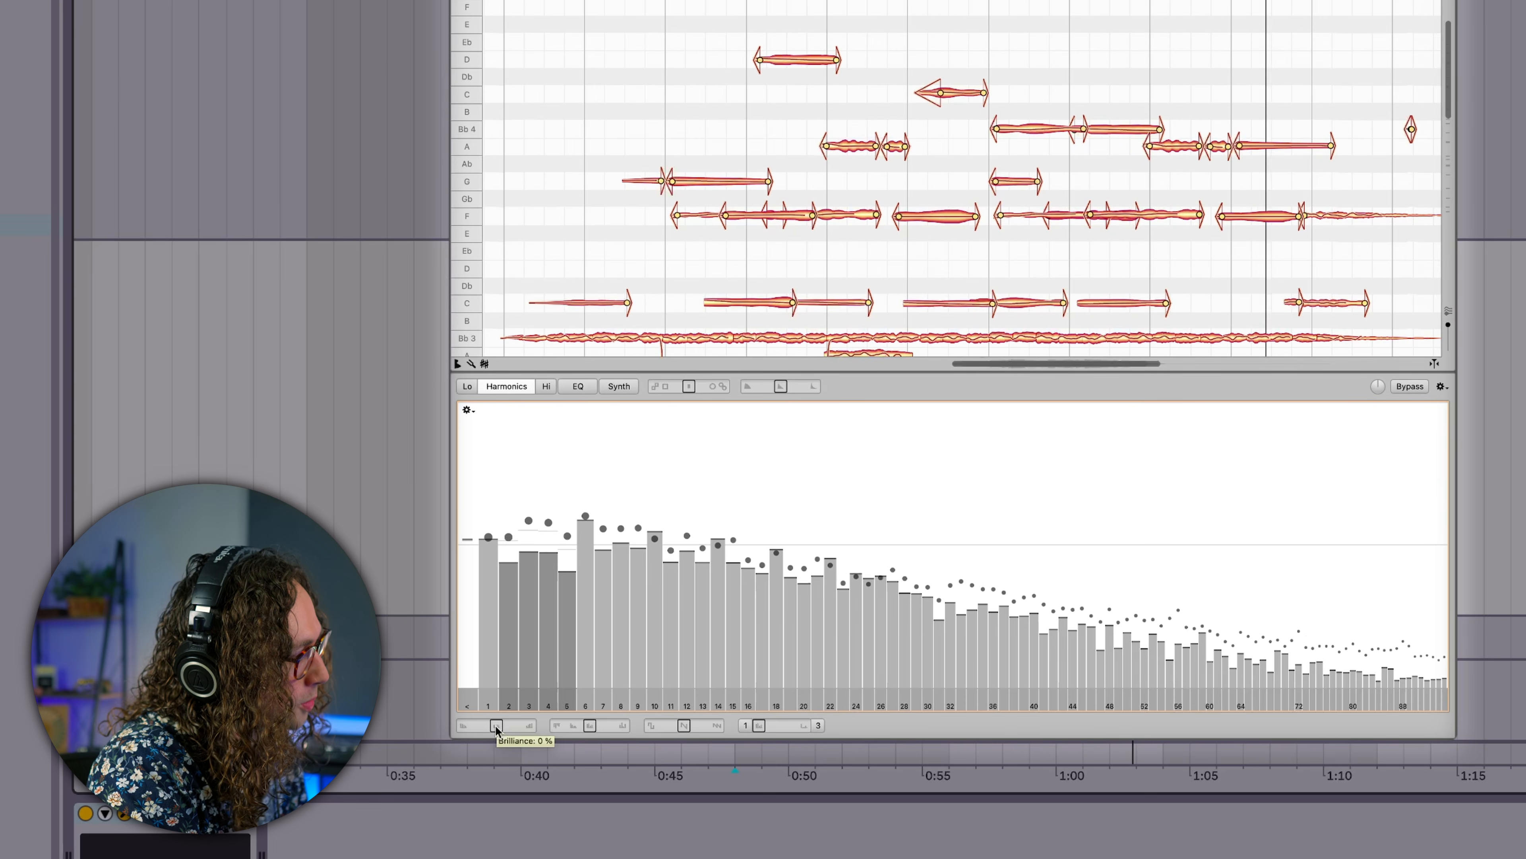
left_click_drag(496, 727, 487, 735)
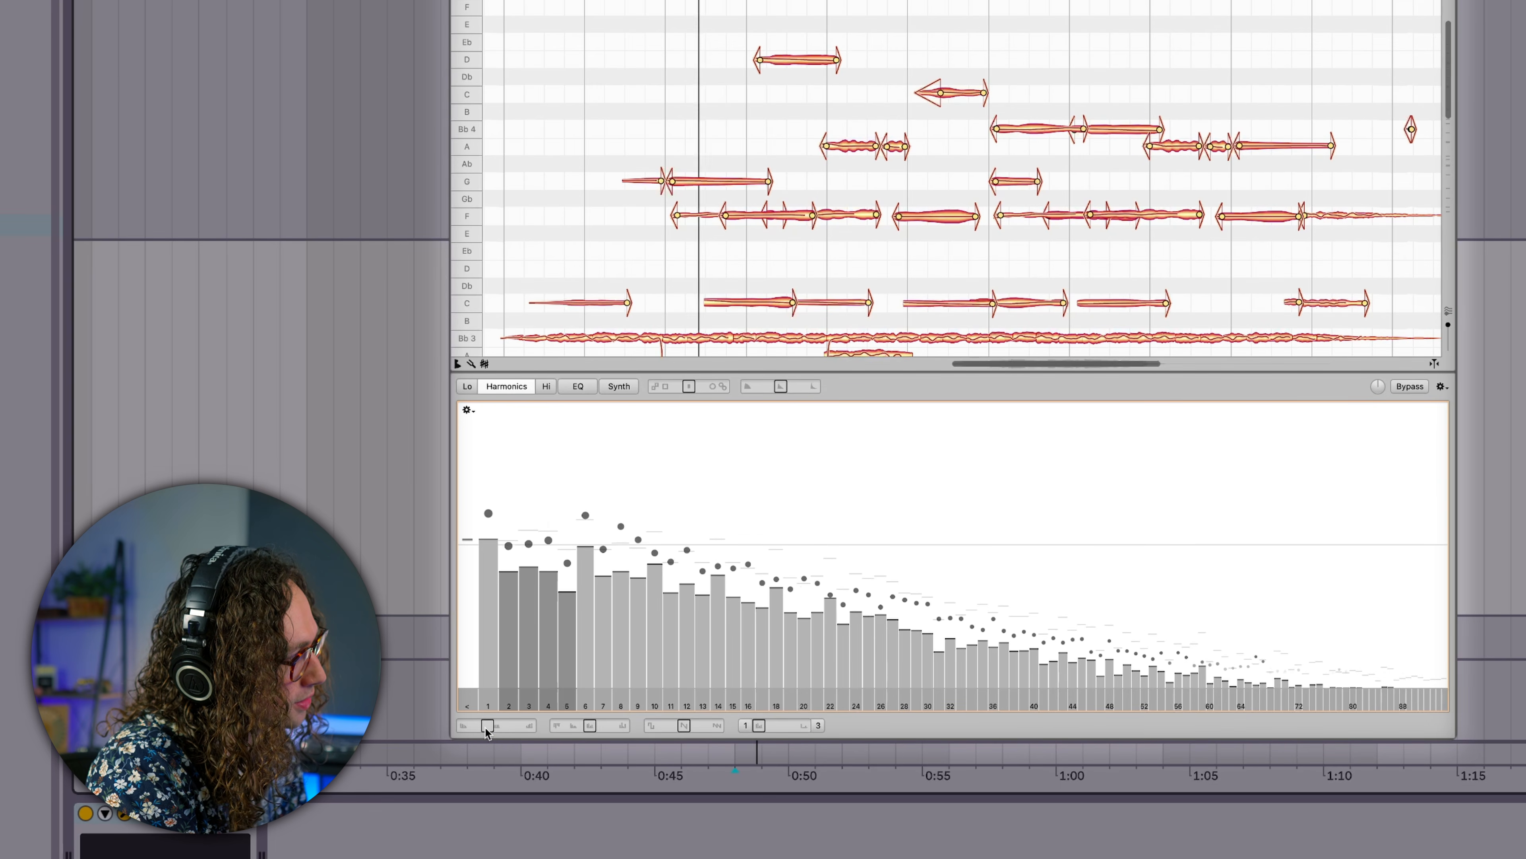
Step: Lower the first harmonic and reduce the Brilliance further for a darker pad sound
left_click_drag(487, 537, 485, 563)
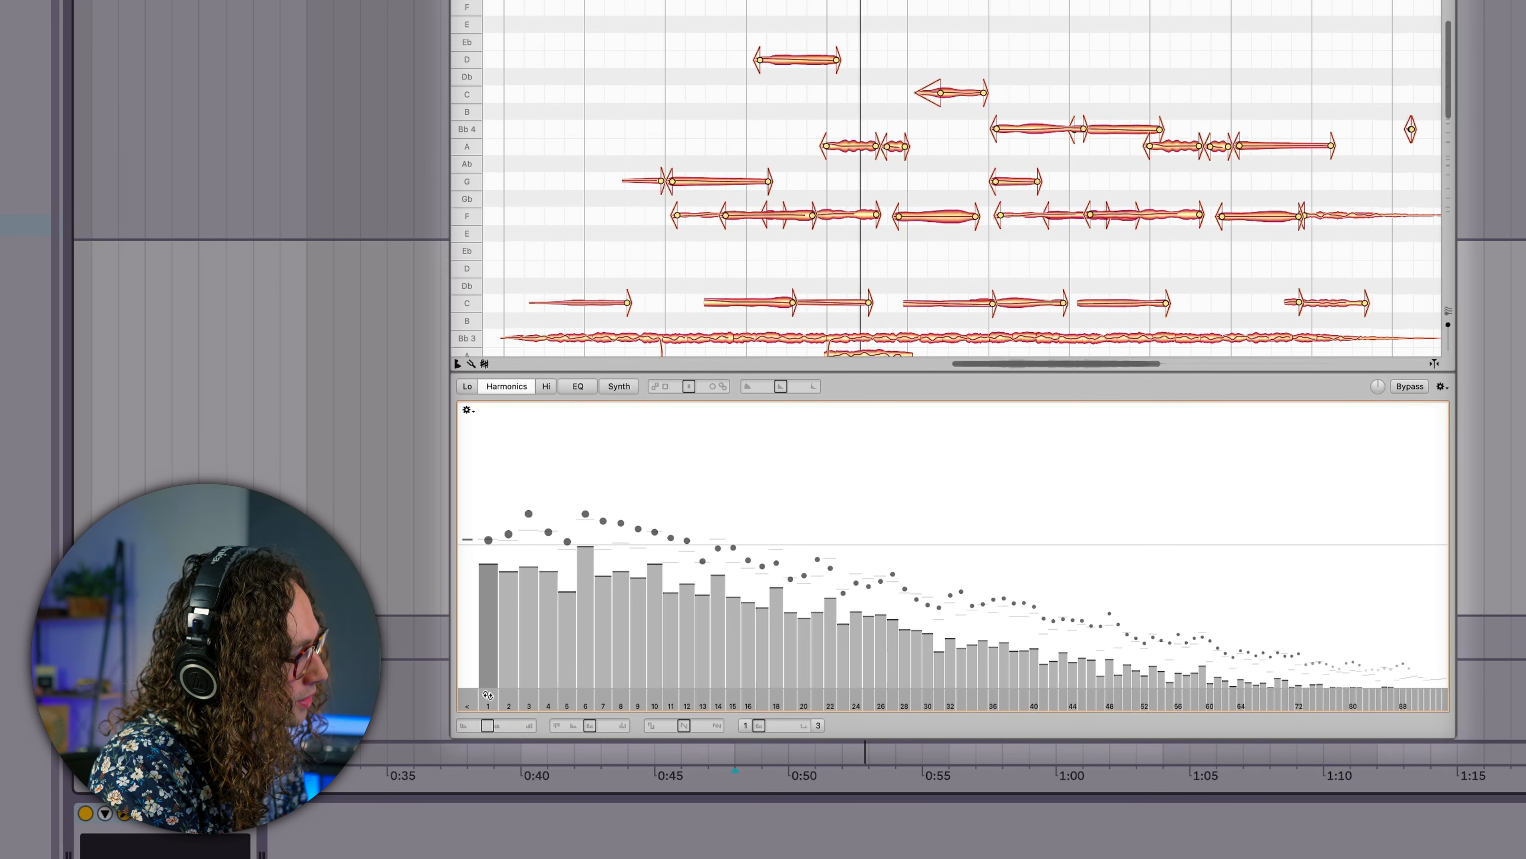
left_click_drag(491, 728, 484, 734)
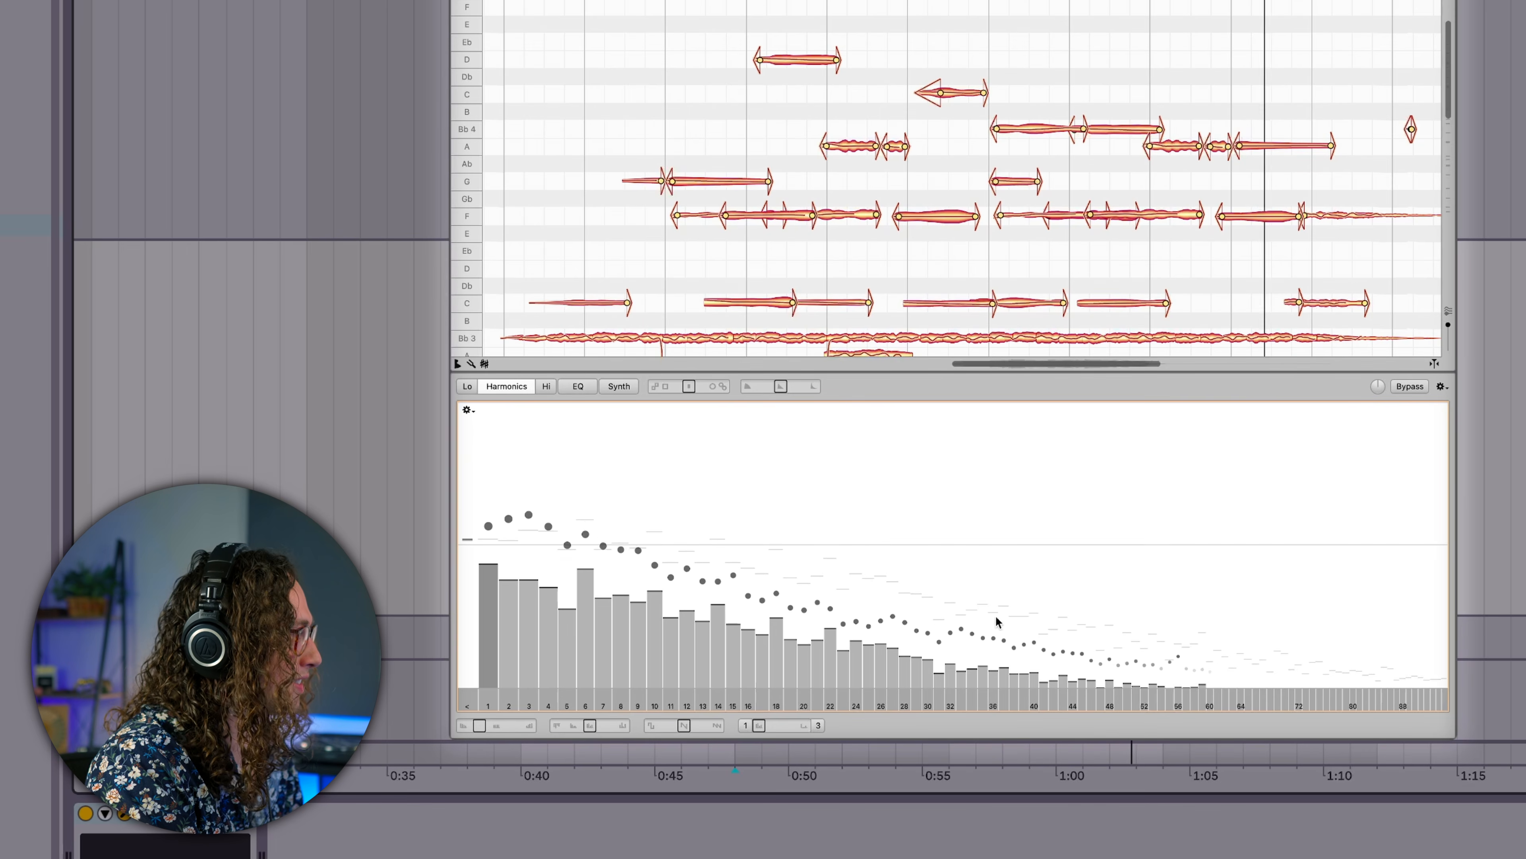
left_click_drag(689, 386, 687, 390)
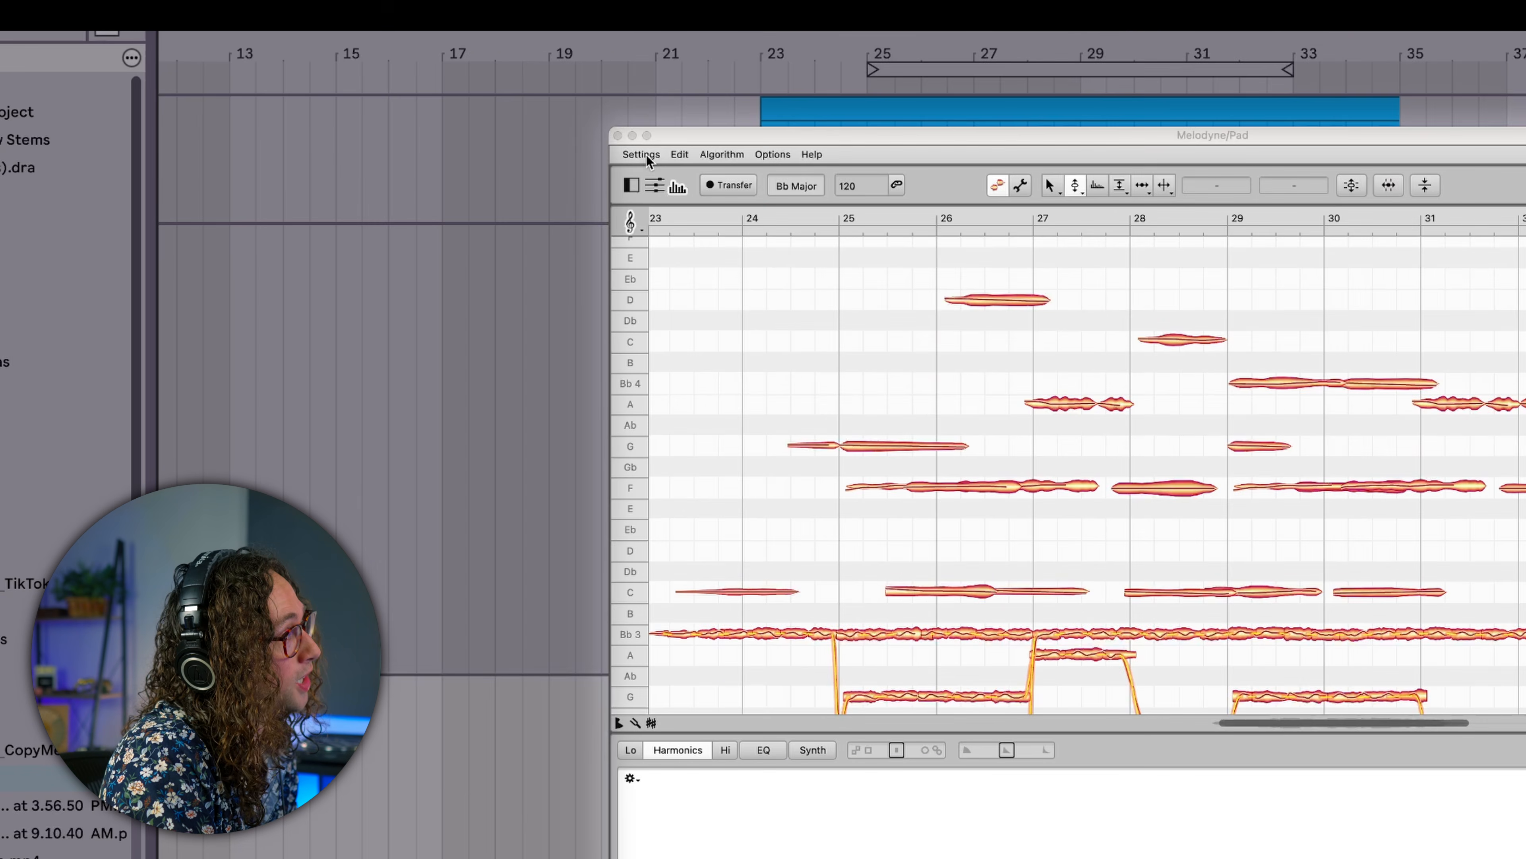
Step: Save the edited Melodyne notes as a MIDI file
left_click(430, 84)
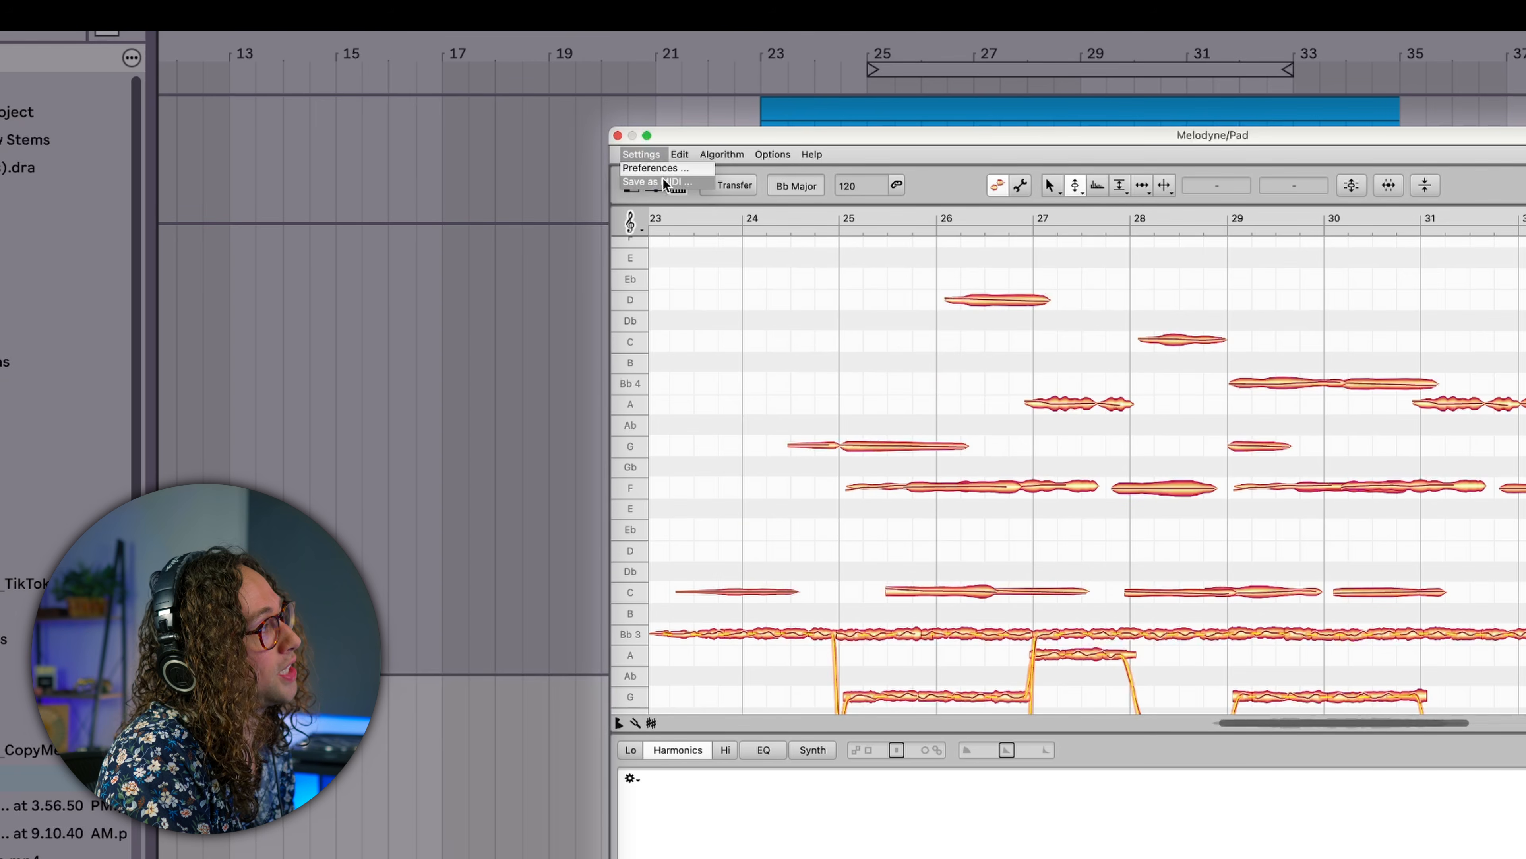
left_click(968, 348)
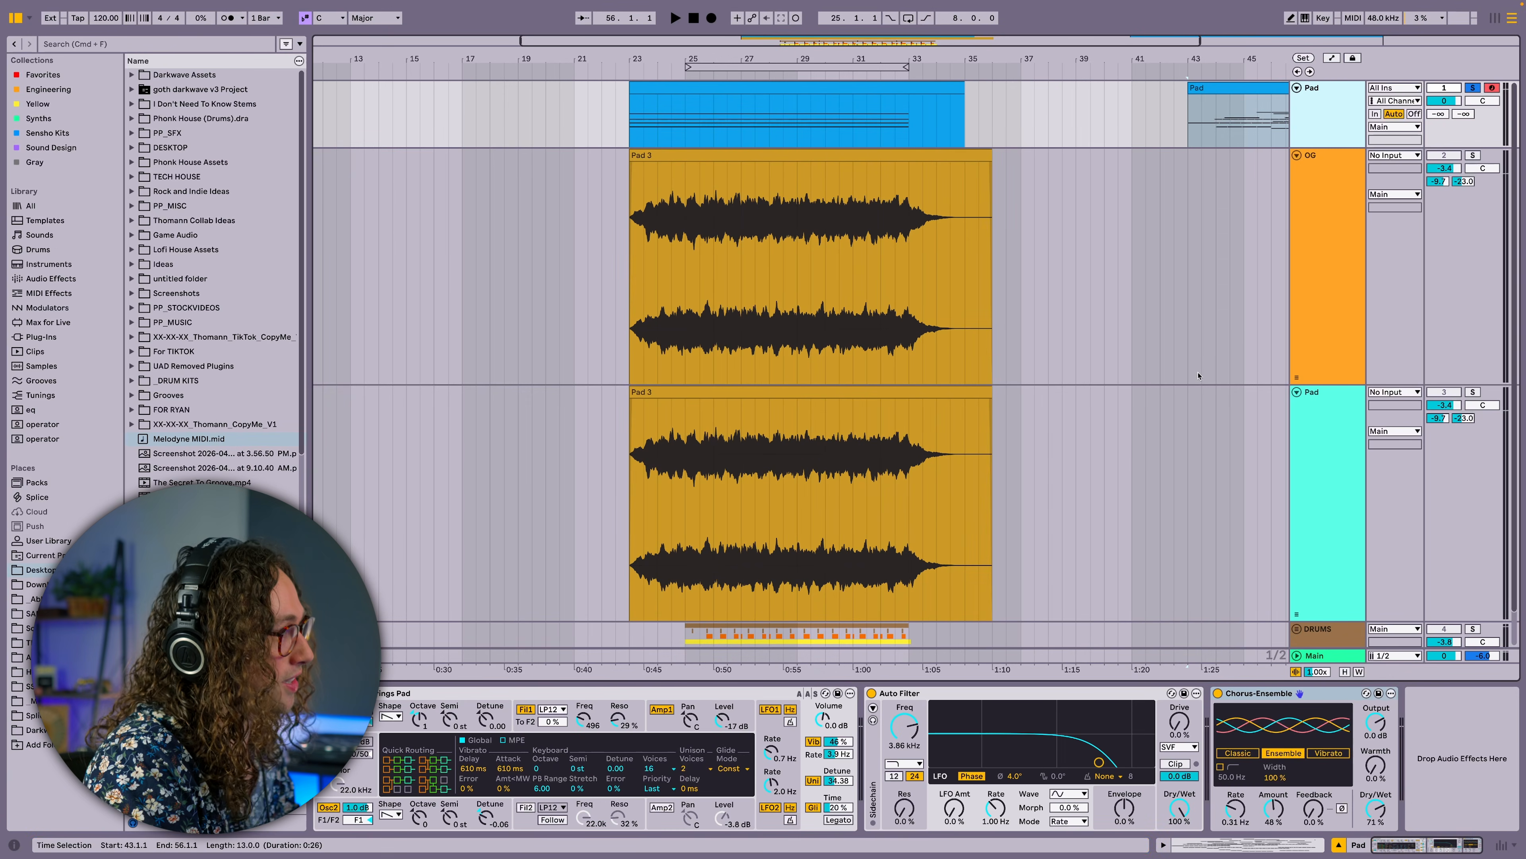
Step: Switch to Ableton Live and play the MIDI clip on the Pad synth track from bar 46 to its end
scroll(1154, 237, "right", 10)
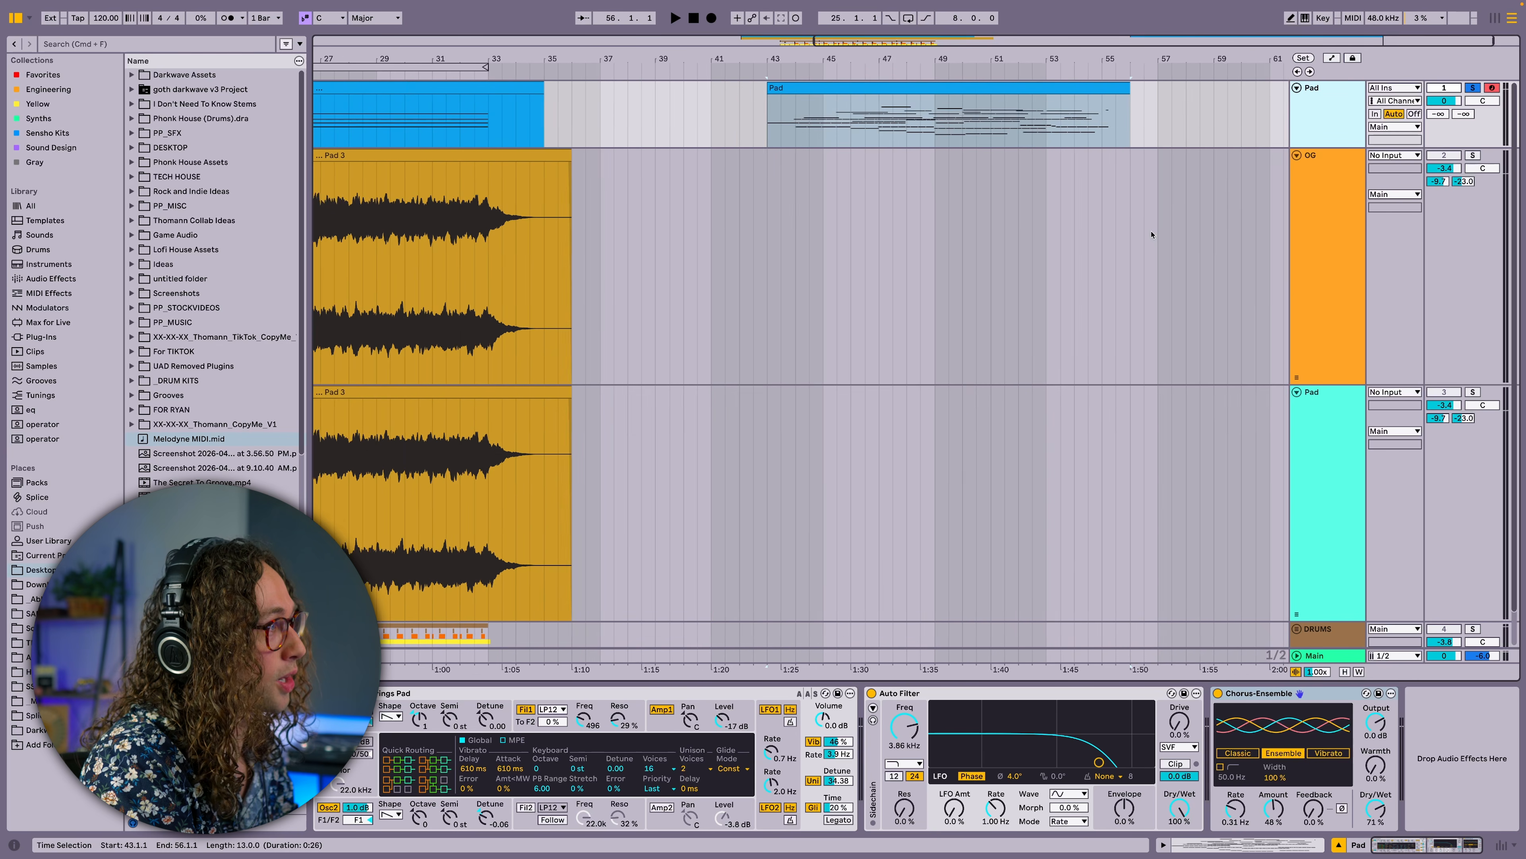
left_click(812, 108)
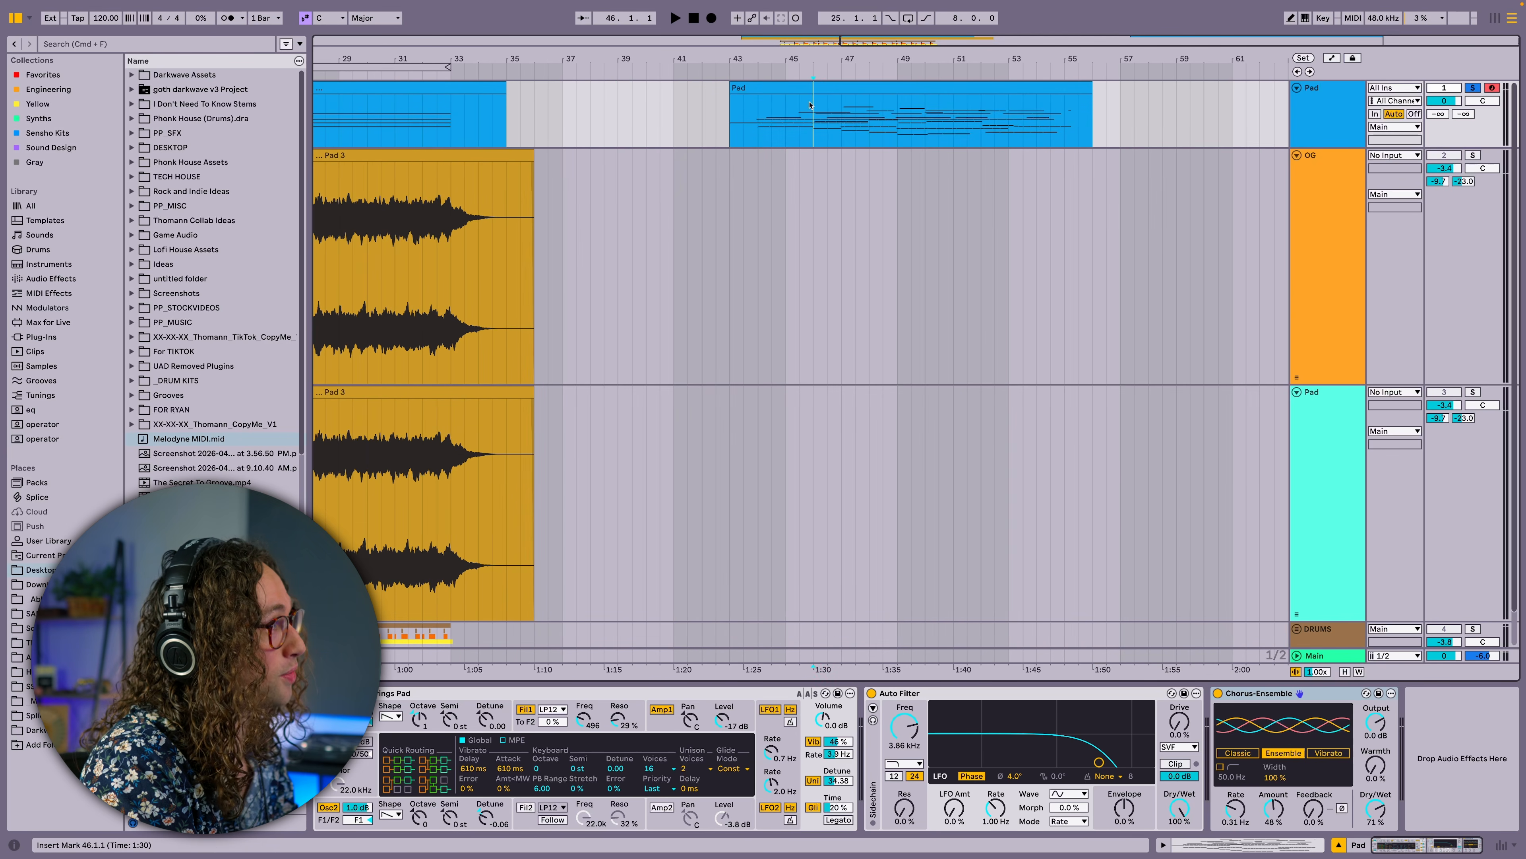
key("space")
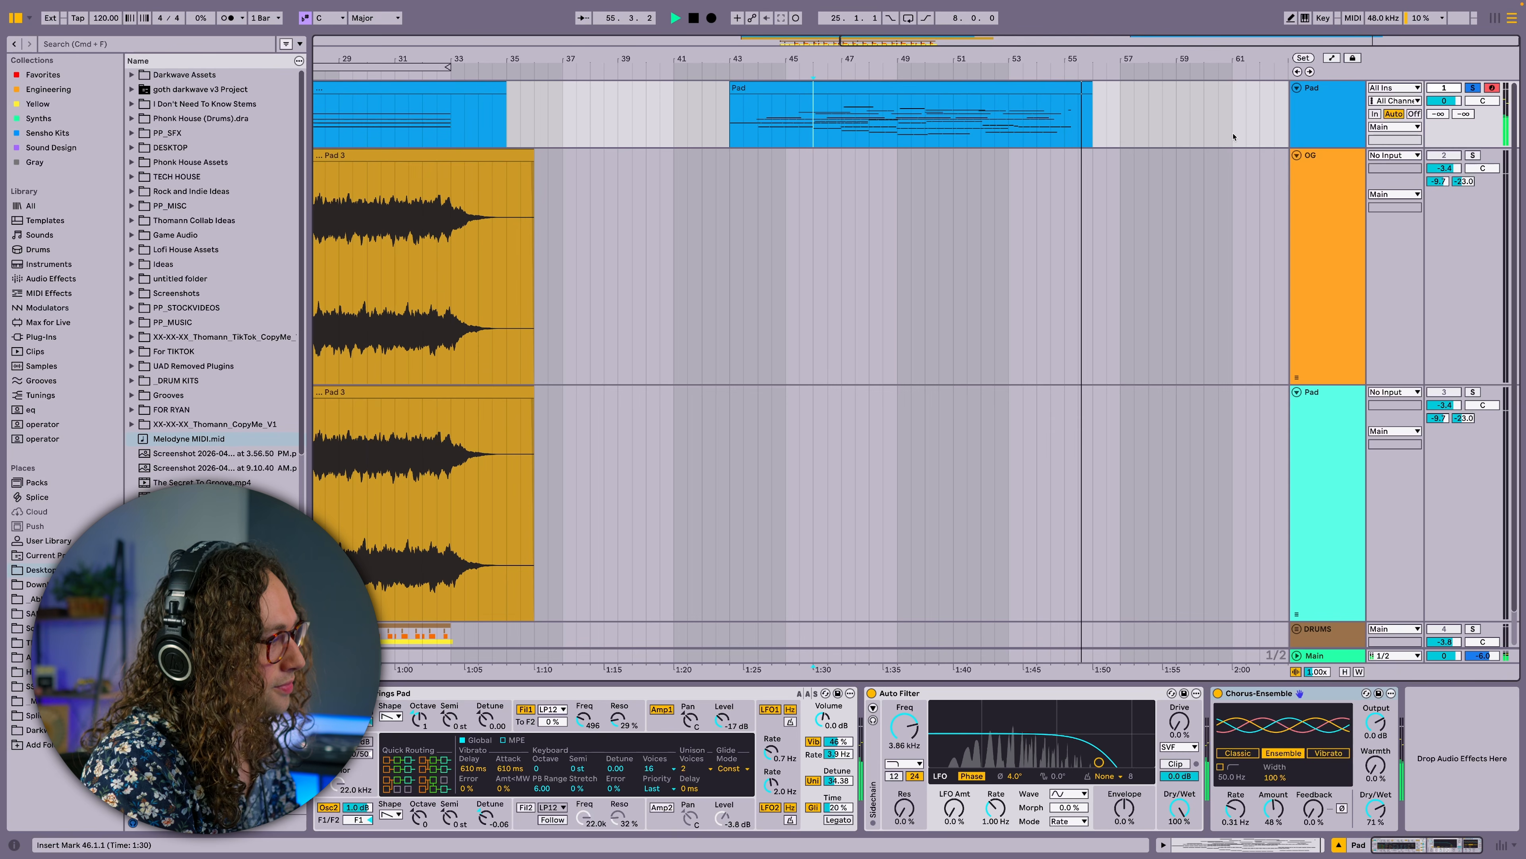
key("space")
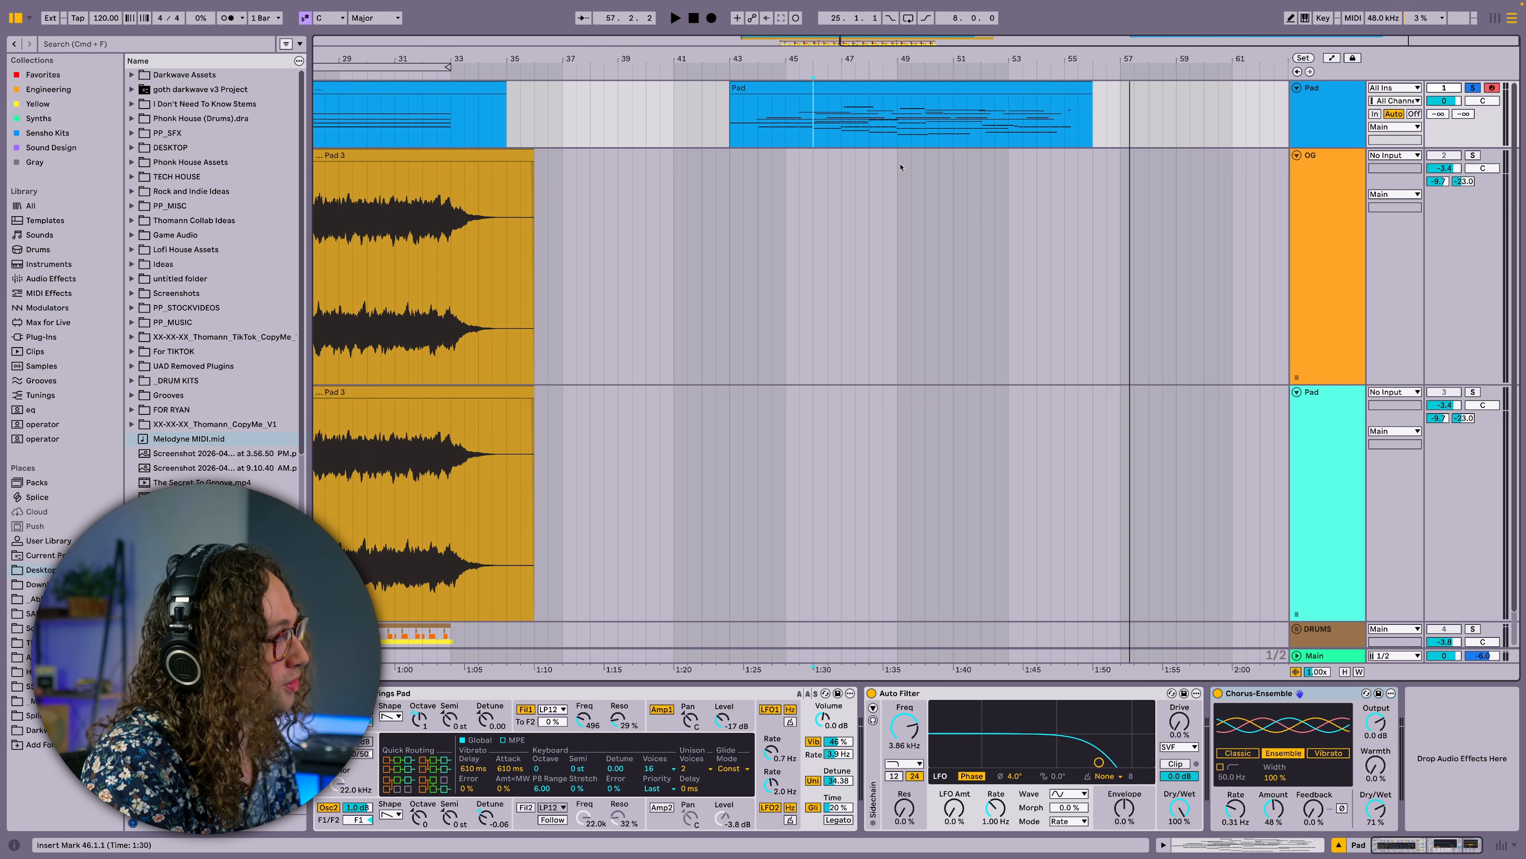